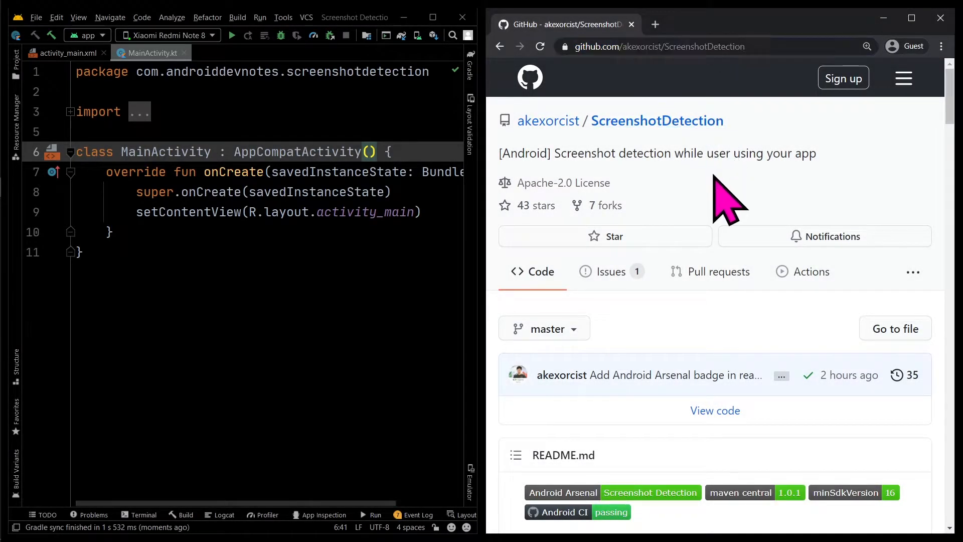
{"action": "scroll", "coordinate": [729, 211], "scroll_direction": "down", "scroll_amount": 5}
Copy the README's Gradle implementation line for screenshot-detection 1.0.1 and show the project tree
{"action": "double_click", "coordinate": [616, 273]}
{"action": "scroll", "coordinate": [615, 272], "scroll_direction": "down", "scroll_amount": 3}
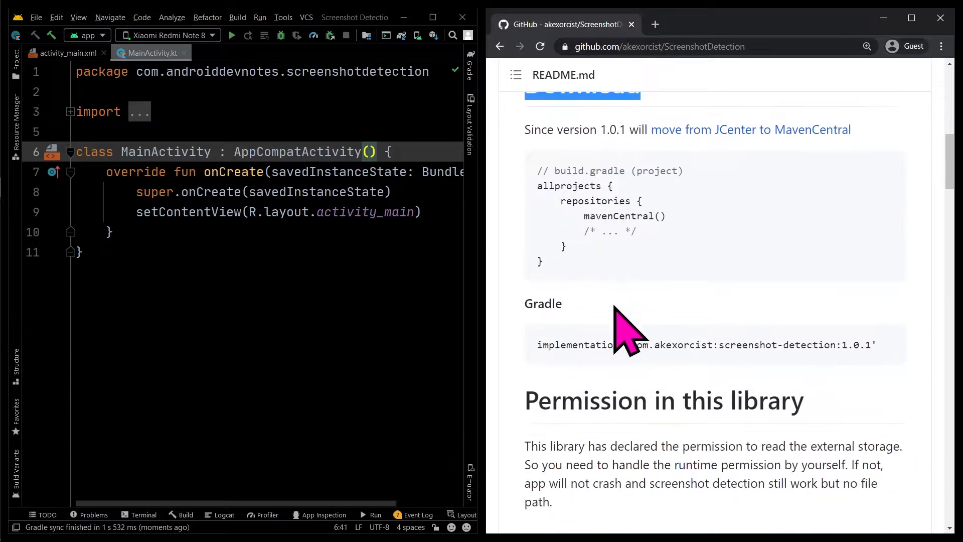
{"action": "triple_click", "coordinate": [617, 345]}
{"action": "right_click", "coordinate": [617, 346]}
{"action": "left_click", "coordinate": [639, 355]}
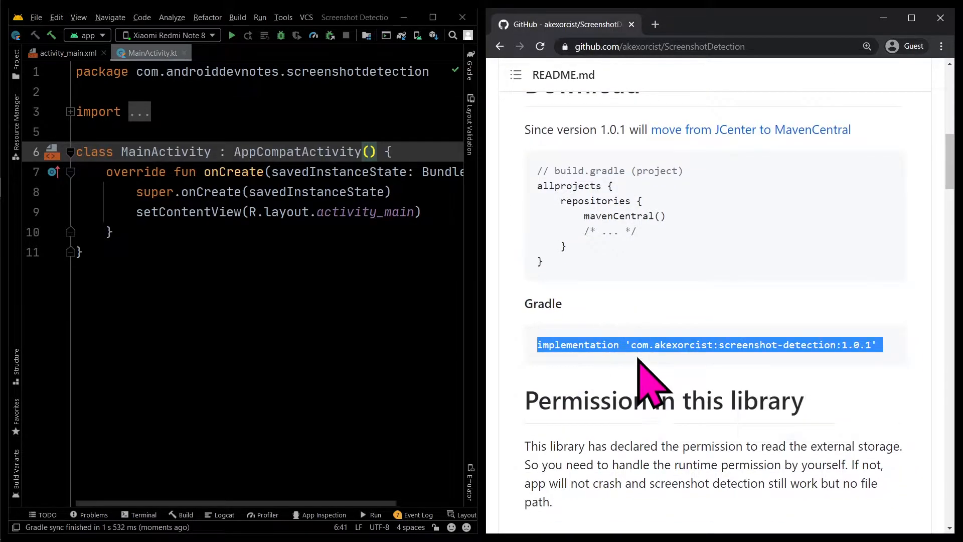
{"action": "left_click", "coordinate": [16, 63]}
Add the screenshot-detection dependency to the app module's build.gradle and sync the project
{"action": "left_click", "coordinate": [91, 219]}
{"action": "double_click", "coordinate": [92, 221]}
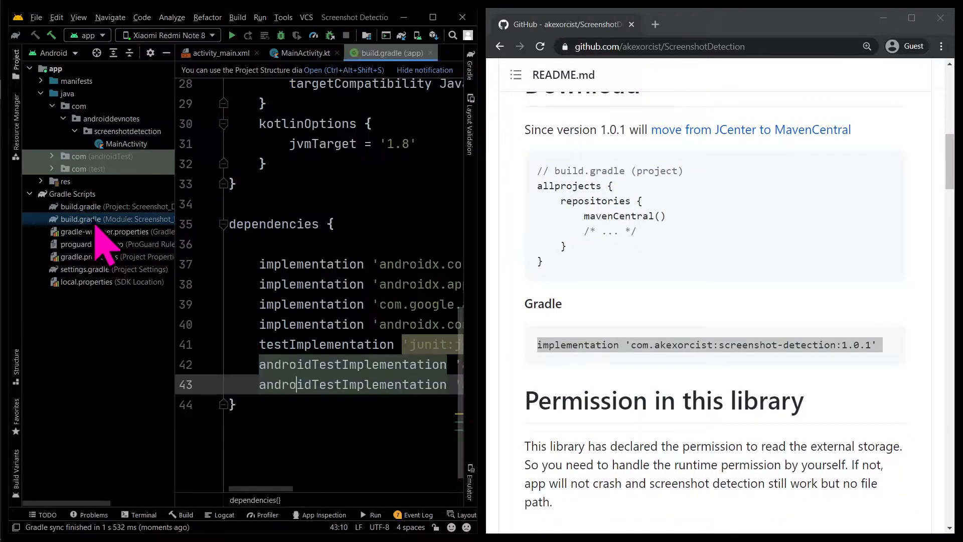
{"action": "left_click", "coordinate": [167, 53]}
{"action": "key", "text": "End"}
{"action": "key", "text": "Return"}
{"action": "key", "text": "Return"}
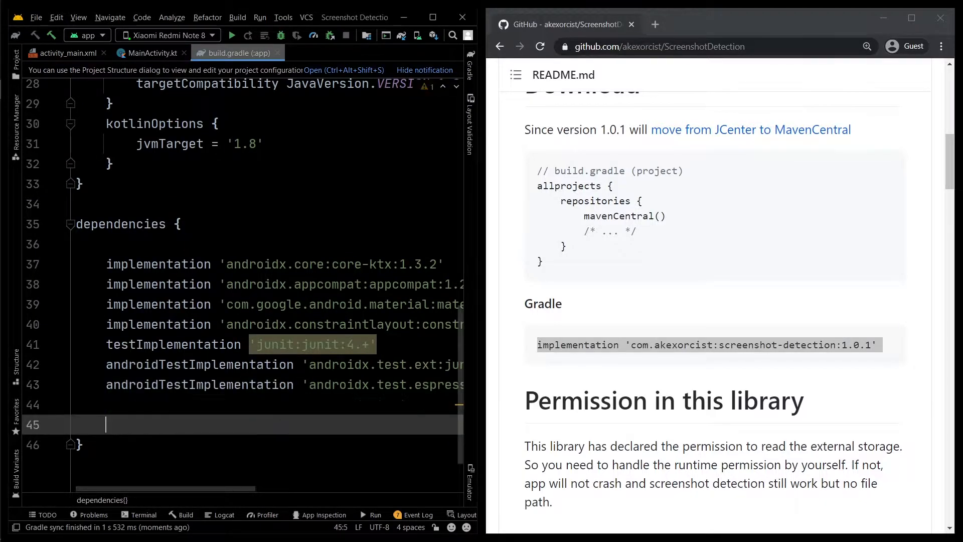
{"action": "key", "text": "ctrl+v"}
{"action": "key", "text": "Return"}
{"action": "left_click", "coordinate": [359, 72]}
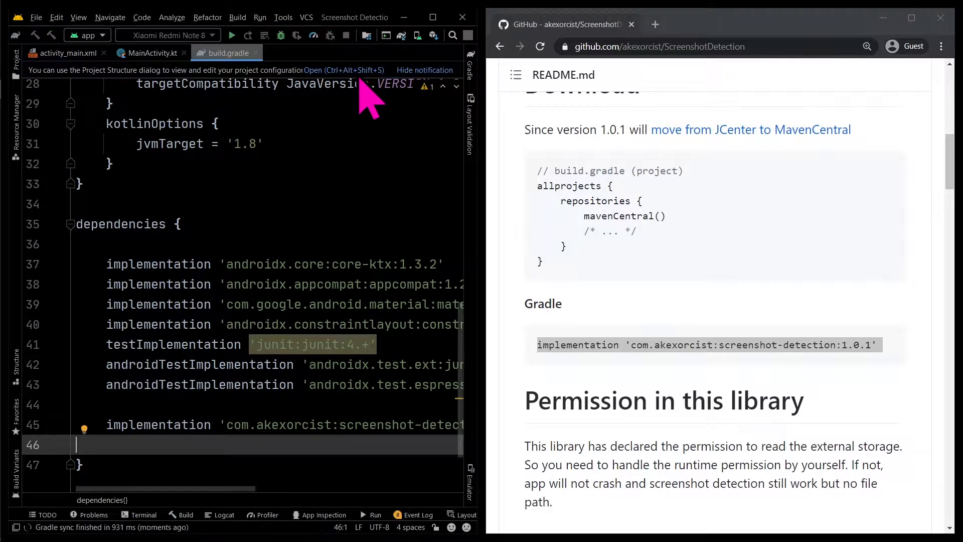
{"action": "scroll", "coordinate": [711, 387], "scroll_direction": "down", "scroll_amount": 3}
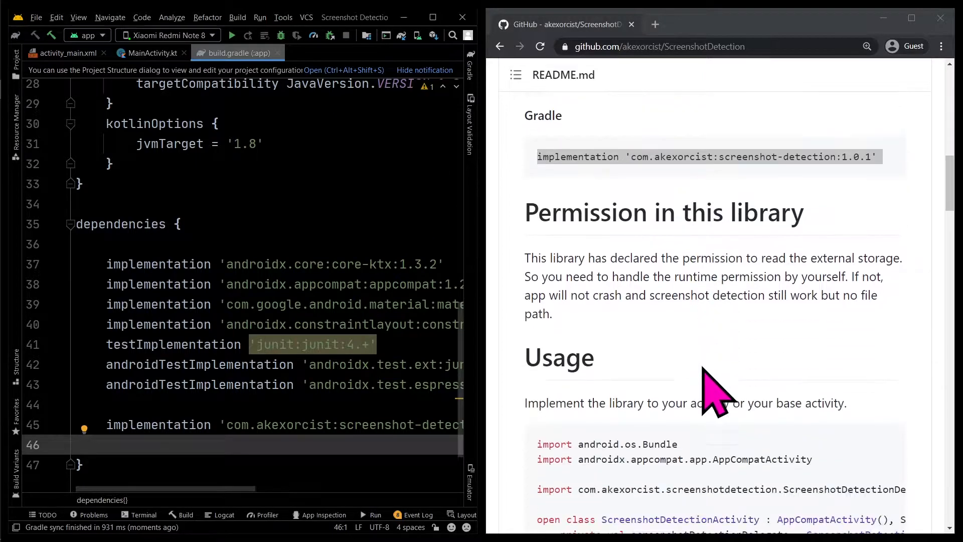
{"action": "scroll", "coordinate": [692, 372], "scroll_direction": "down", "scroll_amount": 2}
{"action": "scroll", "coordinate": [662, 278], "scroll_direction": "down", "scroll_amount": 2}
Make MainActivity implement ScreenshotDetectionListener with both callback methods stubbed
{"action": "double_click", "coordinate": [567, 116]}
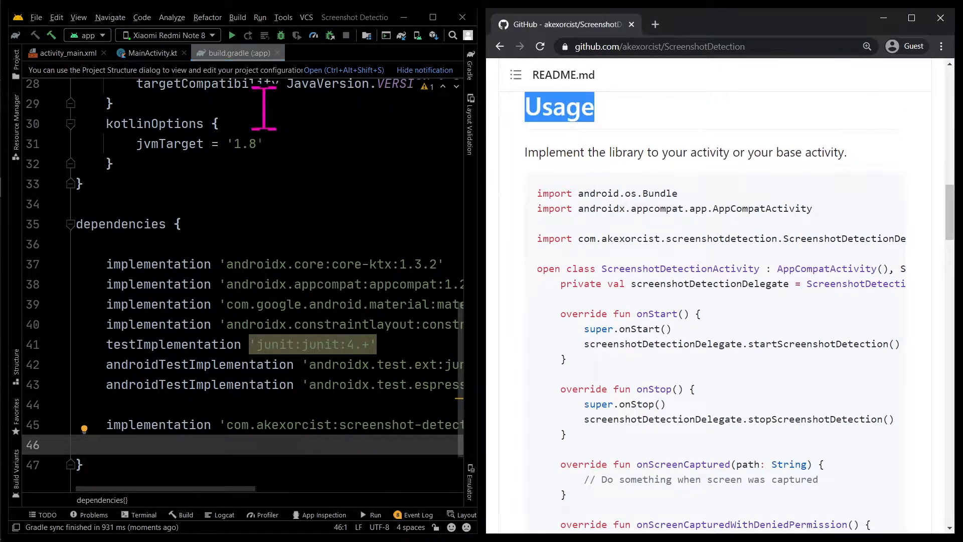
{"action": "left_click", "coordinate": [151, 54]}
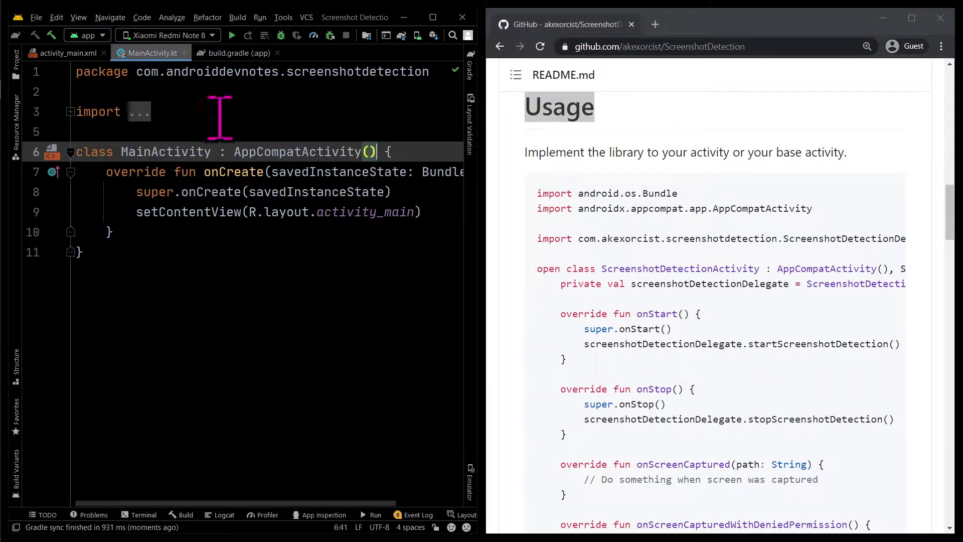
{"action": "left_click", "coordinate": [433, 18]}
{"action": "type", "text": ", Scr"}
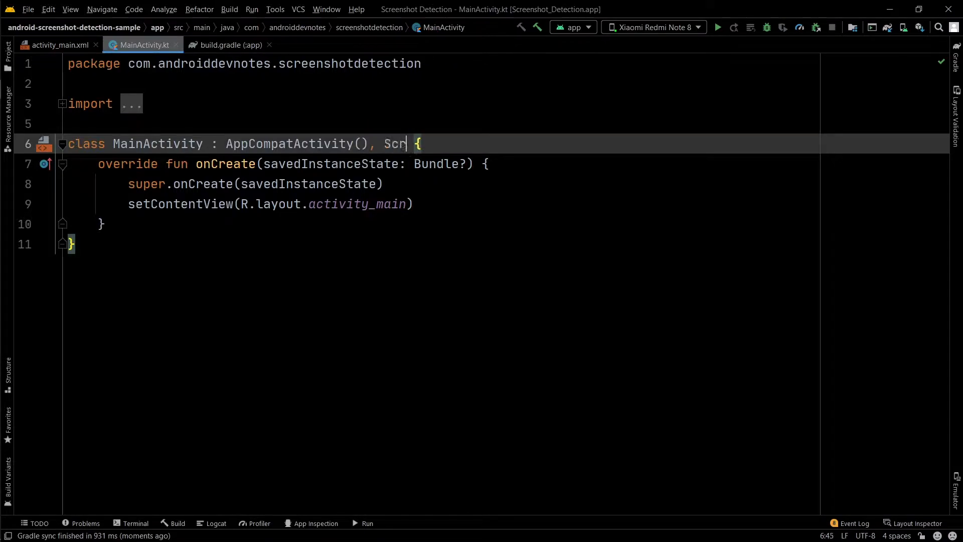
{"action": "type", "text": "een"}
{"action": "key", "text": "Return"}
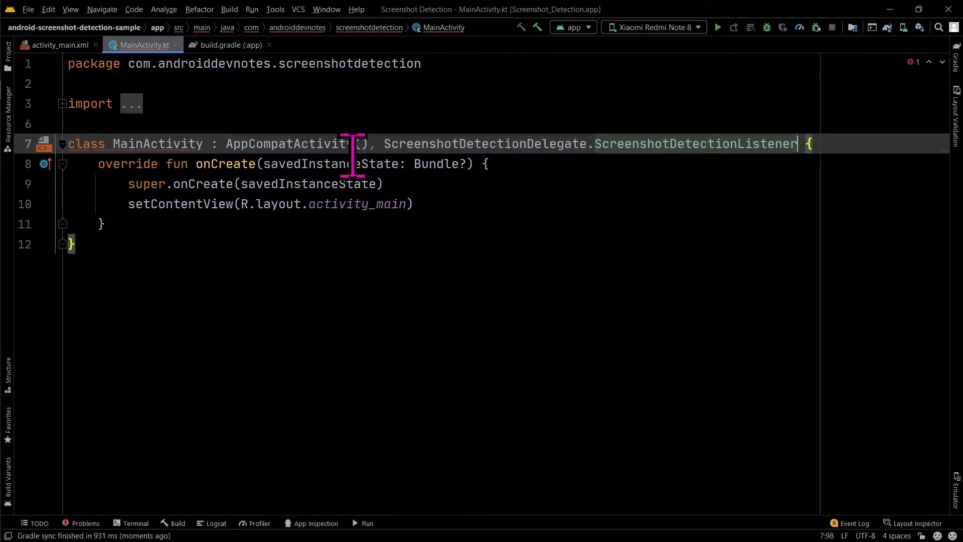
{"action": "left_click", "coordinate": [181, 139]}
{"action": "key", "text": "alt+Return"}
{"action": "key", "text": "Return"}
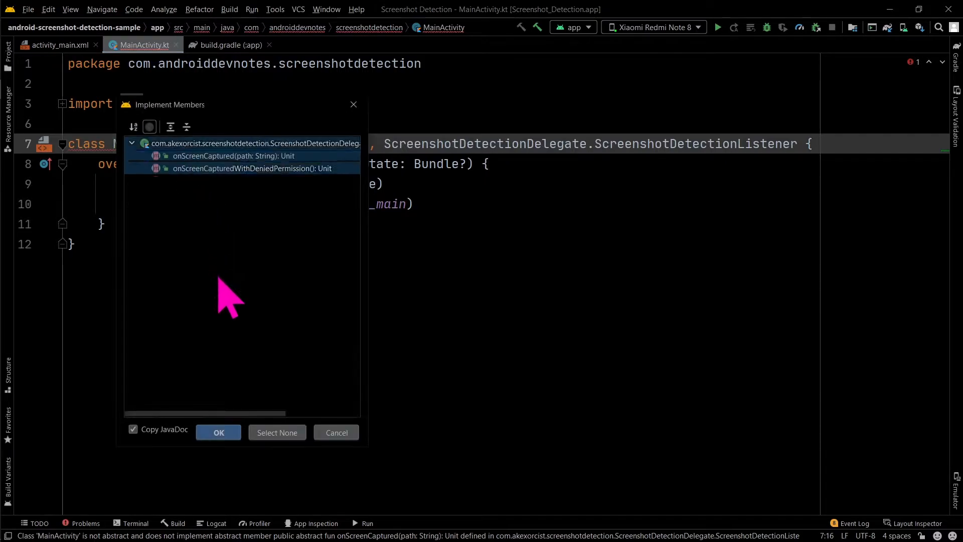
{"action": "left_click", "coordinate": [218, 433]}
Paste the README's delegate property and onStart/onStop sample code after onCreate in MainActivity
{"action": "double_click", "coordinate": [549, 10]}
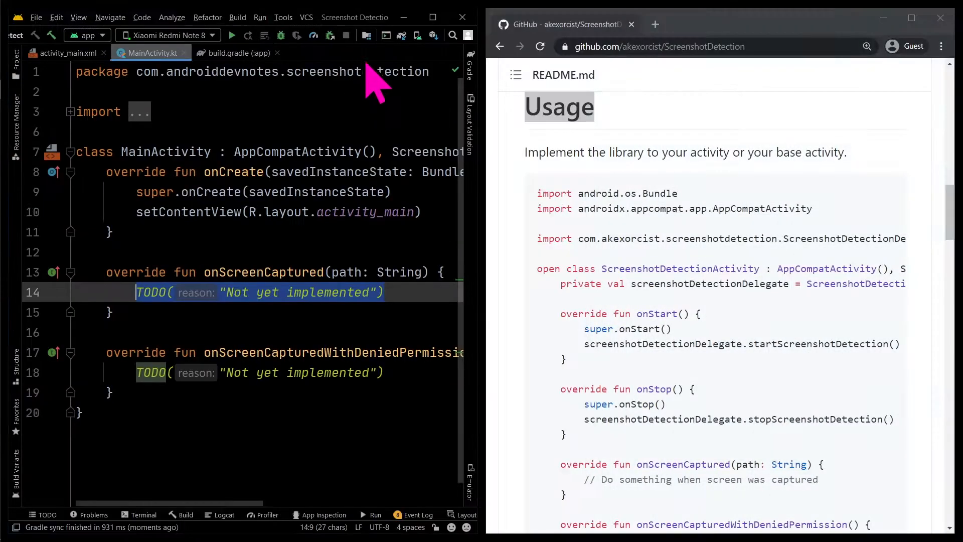
{"action": "scroll", "coordinate": [677, 361], "scroll_direction": "down", "scroll_amount": 2}
{"action": "scroll", "coordinate": [612, 333], "scroll_direction": "down", "scroll_amount": 1}
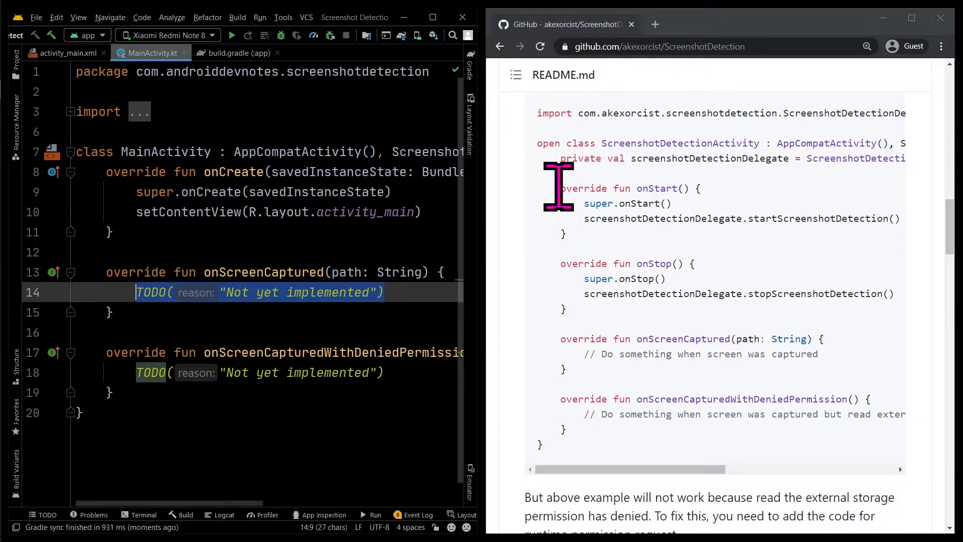
{"action": "left_click_drag", "start_coordinate": [555, 160], "coordinate": [671, 329]}
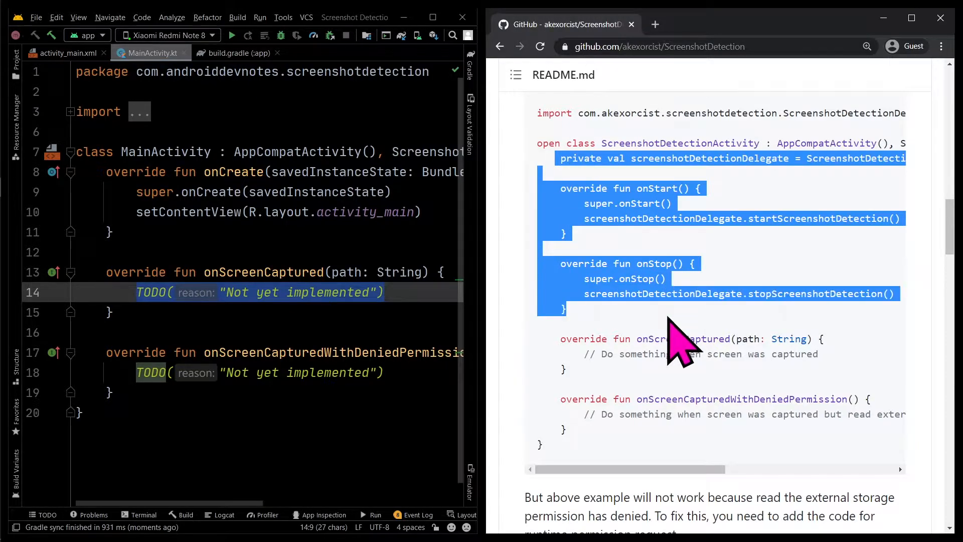
{"action": "right_click", "coordinate": [598, 286]}
{"action": "left_click", "coordinate": [624, 294]}
{"action": "left_click", "coordinate": [196, 229]}
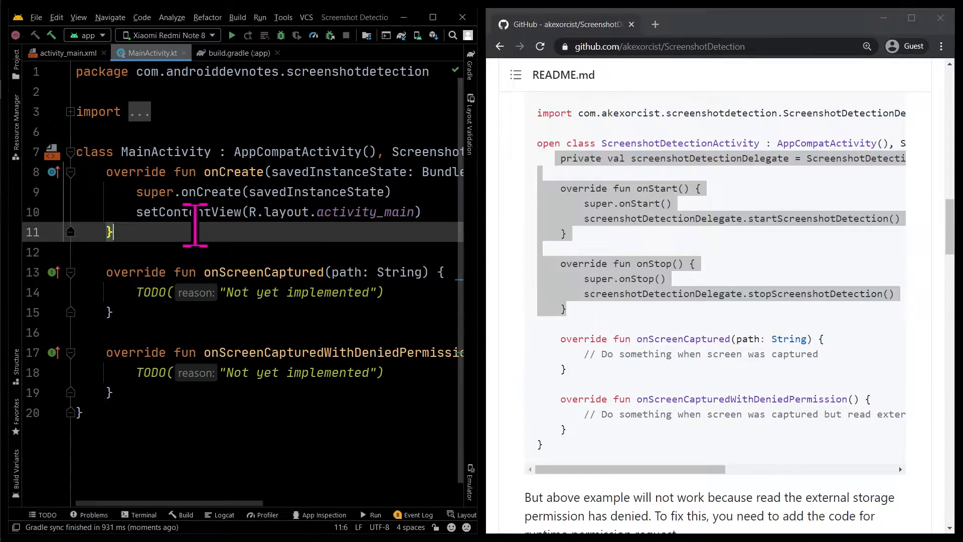
{"action": "key", "text": "Return"}
{"action": "key", "text": "Return"}
{"action": "key", "text": "ctrl+v"}
Move the screenshotDetectionDelegate property line up under the class header
{"action": "left_click", "coordinate": [189, 272]}
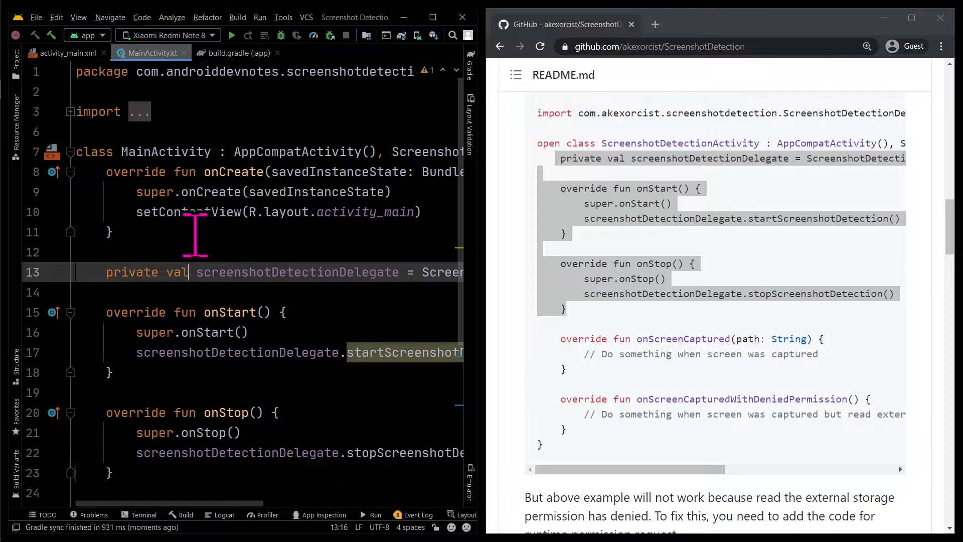
{"action": "key", "text": "ctrl+x"}
{"action": "key", "text": "Return"}
{"action": "key", "text": "Return"}
{"action": "key", "text": "ctrl+v"}
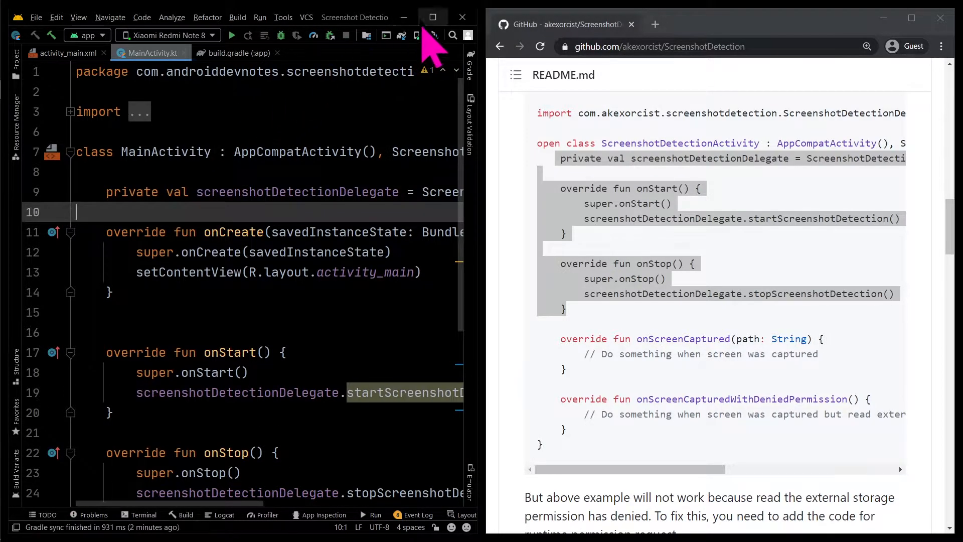
Add a TAG constant and replace the onScreenCaptured TODO with a Log.d call
{"action": "left_click", "coordinate": [433, 17]}
{"action": "left_click", "coordinate": [316, 143]}
{"action": "key", "text": "shift+Return"}
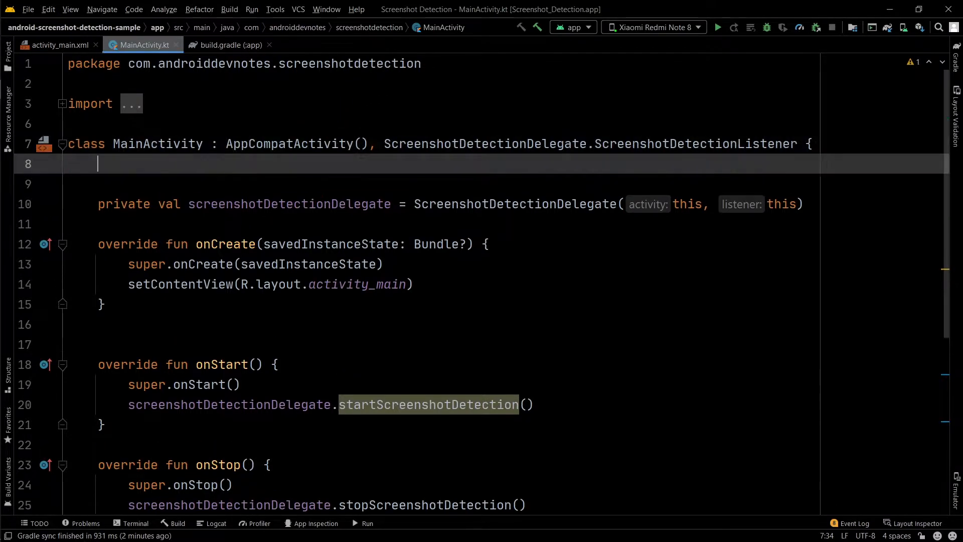
{"action": "key", "text": "Return"}
{"action": "key", "text": "Tab"}
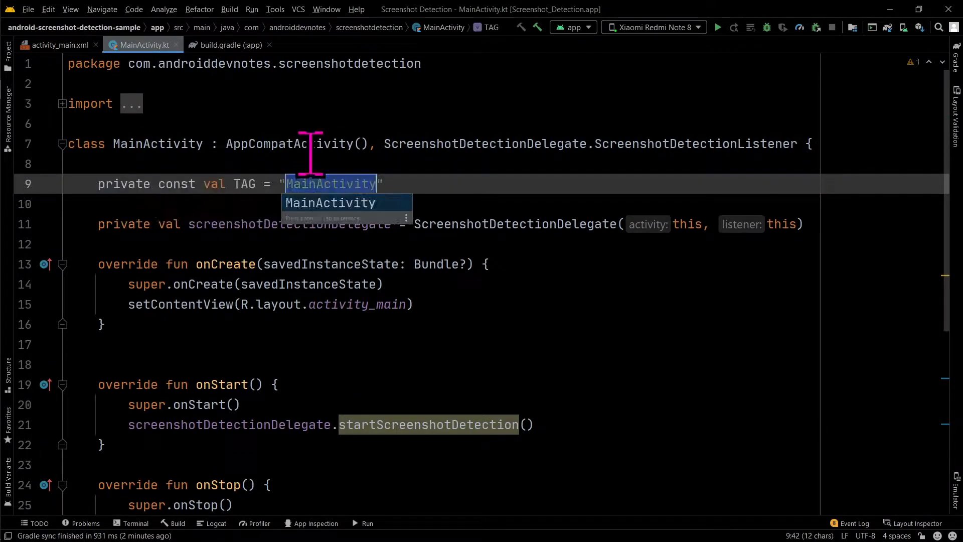
{"action": "scroll", "coordinate": [293, 279], "scroll_direction": "down", "scroll_amount": 5}
{"action": "double_click", "coordinate": [205, 143]}
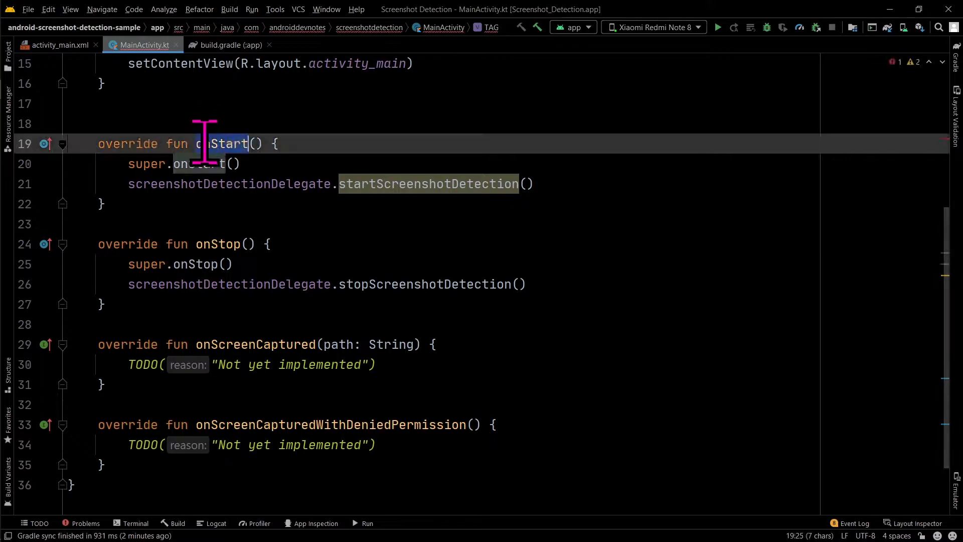
{"action": "double_click", "coordinate": [227, 243]}
{"action": "left_click_drag", "start_coordinate": [377, 364], "coordinate": [143, 364]}
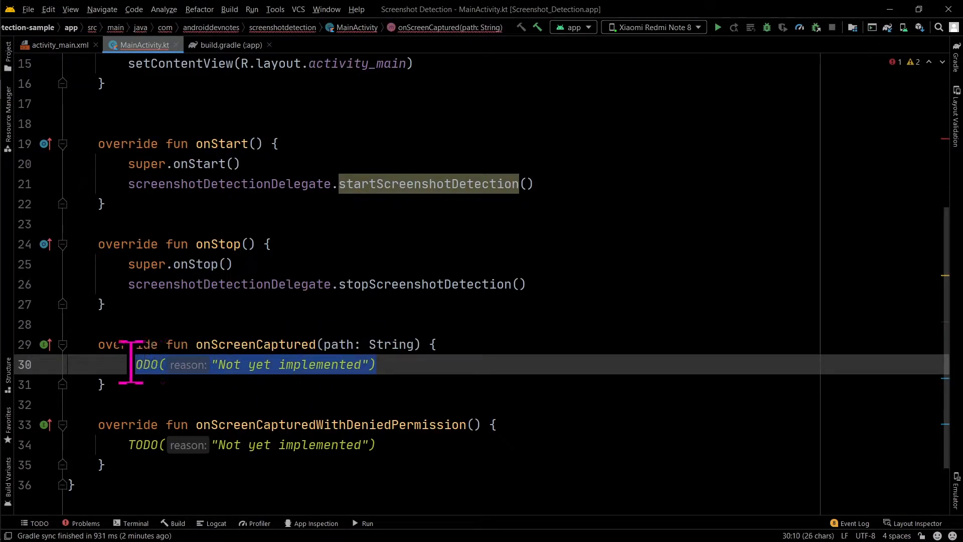
{"action": "type", "text": "logd"}
{"action": "key", "text": "Tab"}
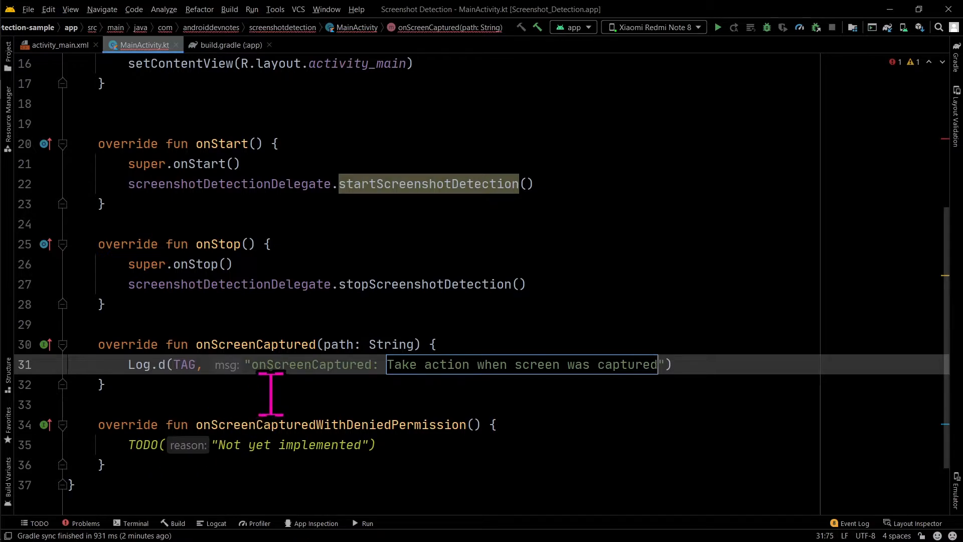
Log 'onScreenCapturedWithDeniedPermission: permission for read external storage' in the denied-permission callback
{"action": "triple_click", "coordinate": [324, 369]}
{"action": "key", "text": "ctrl+c"}
{"action": "triple_click", "coordinate": [419, 445]}
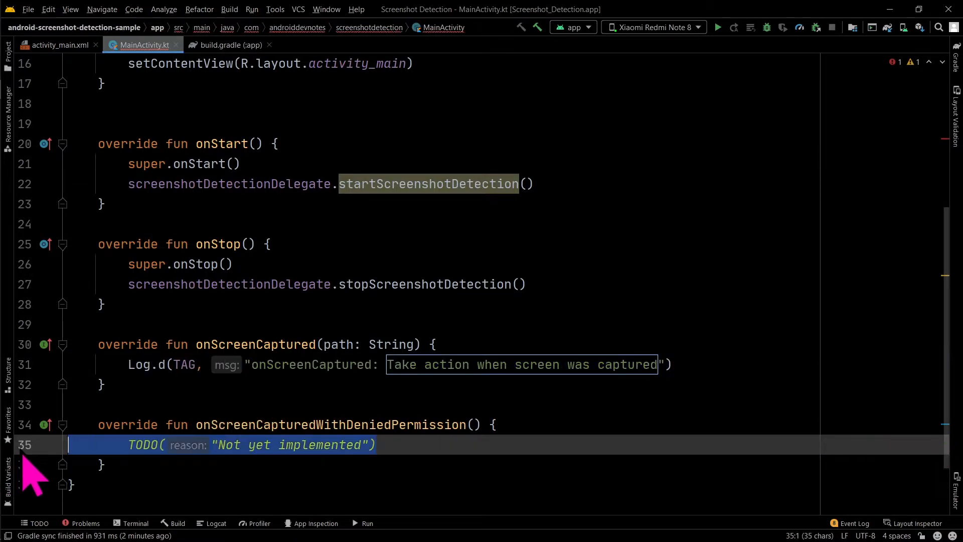
{"action": "key", "text": "ctrl+v"}
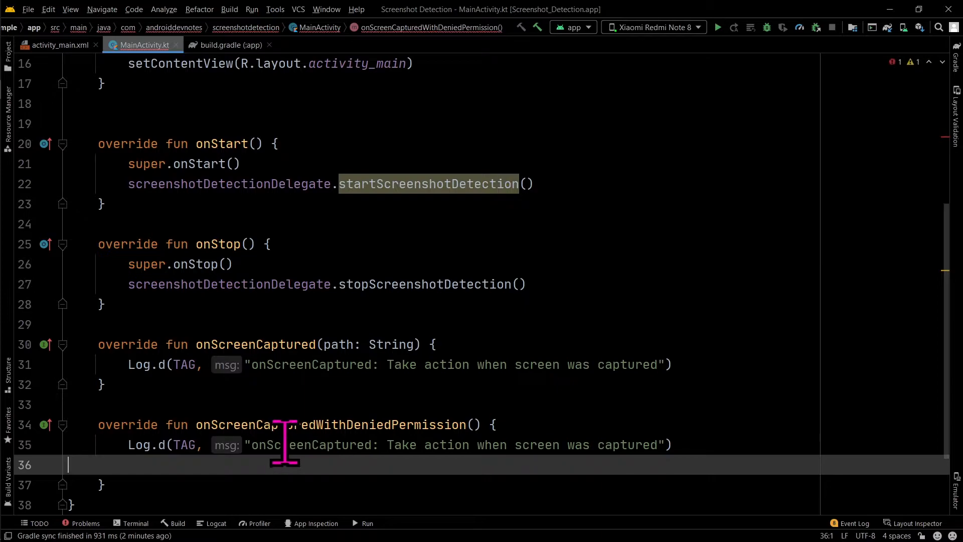
{"action": "double_click", "coordinate": [289, 424]}
{"action": "double_click", "coordinate": [301, 444]}
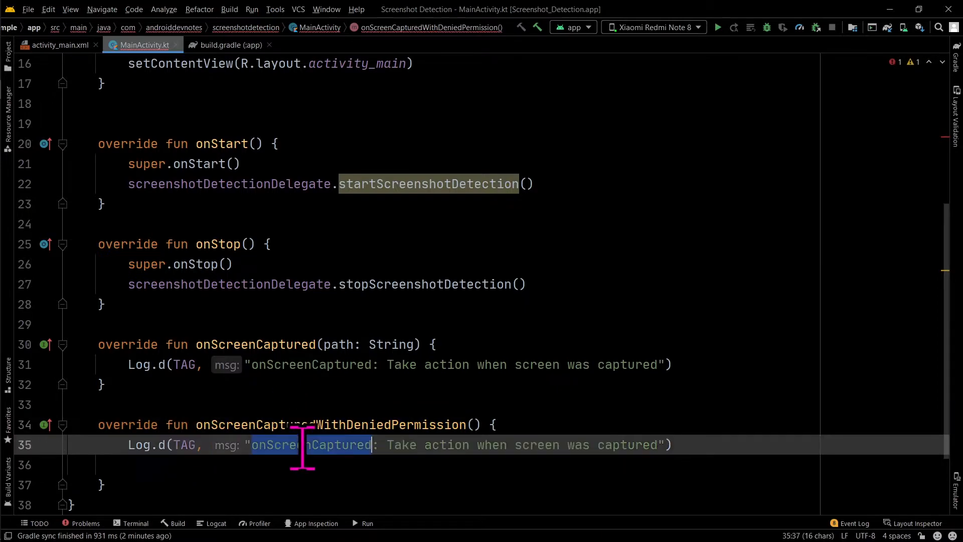
{"action": "key", "text": "ctrl+v"}
{"action": "left_click_drag", "start_coordinate": [537, 445], "coordinate": [813, 445]}
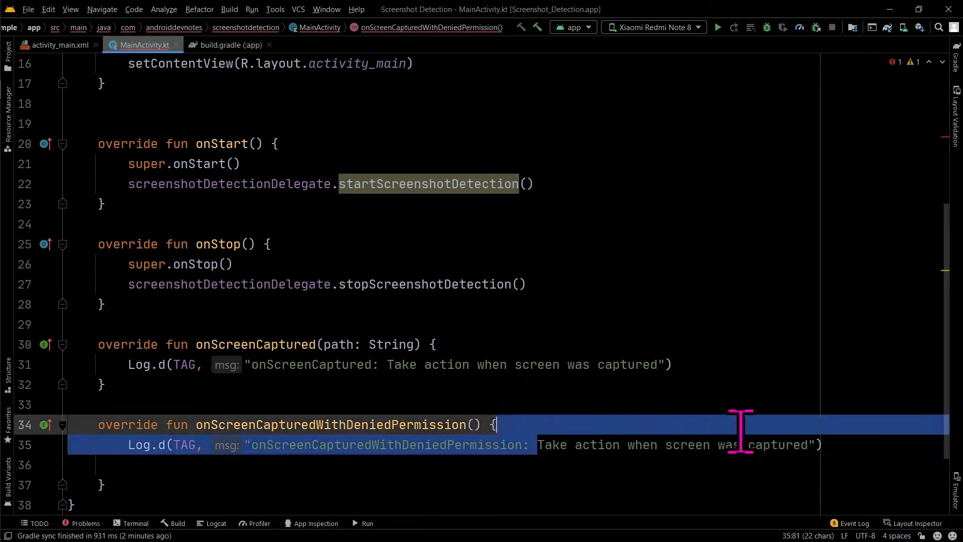
{"action": "type", "text": "permiss"}
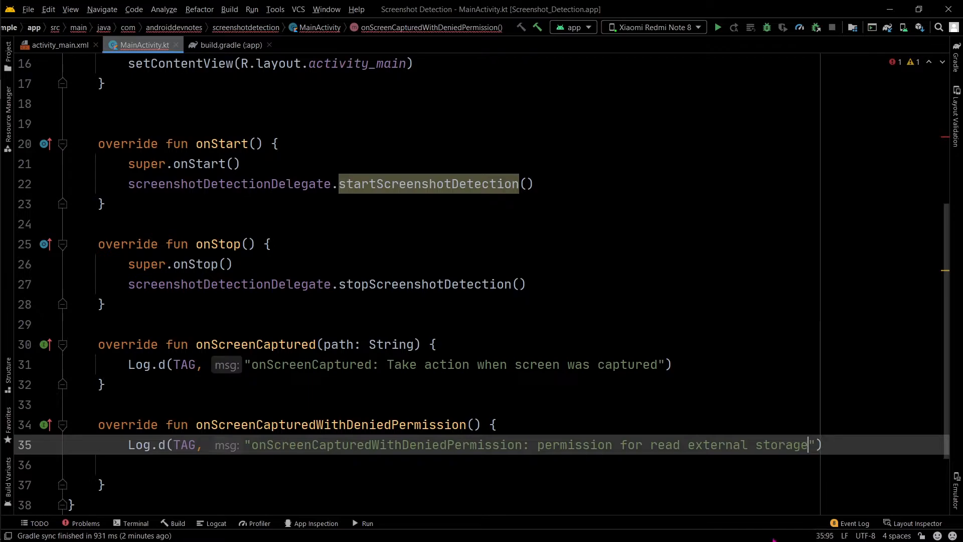
{"action": "scroll", "coordinate": [623, 404], "scroll_direction": "up", "scroll_amount": 2}
{"action": "scroll", "coordinate": [613, 387], "scroll_direction": "up", "scroll_amount": 3}
{"action": "scroll", "coordinate": [612, 386], "scroll_direction": "up", "scroll_amount": 1}
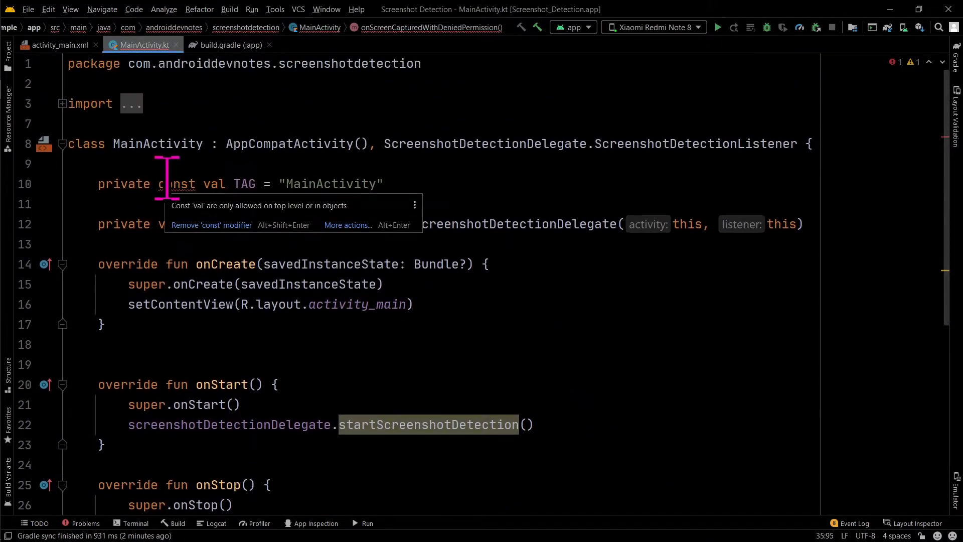
Move the TAG constant out of MainActivity to above the class
{"action": "left_click", "coordinate": [166, 184]}
{"action": "key", "text": "ctrl+x"}
{"action": "left_click", "coordinate": [189, 125]}
{"action": "key", "text": "Return"}
{"action": "key", "text": "ctrl+v"}
{"action": "left_click", "coordinate": [157, 205]}
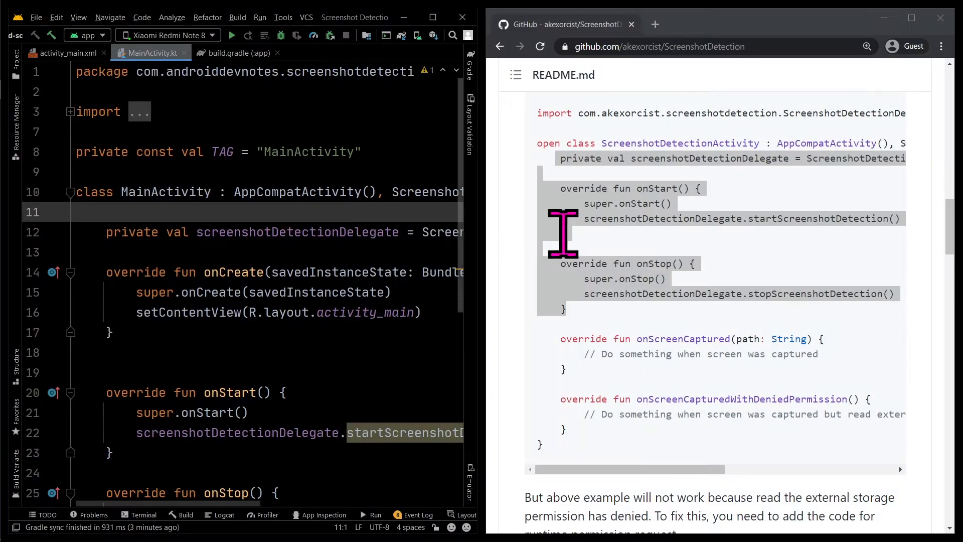
{"action": "scroll", "coordinate": [612, 271], "scroll_direction": "down", "scroll_amount": 3}
Copy the README's companion object with the read external storage request code
{"action": "double_click", "coordinate": [595, 315]}
{"action": "triple_click", "coordinate": [655, 308]}
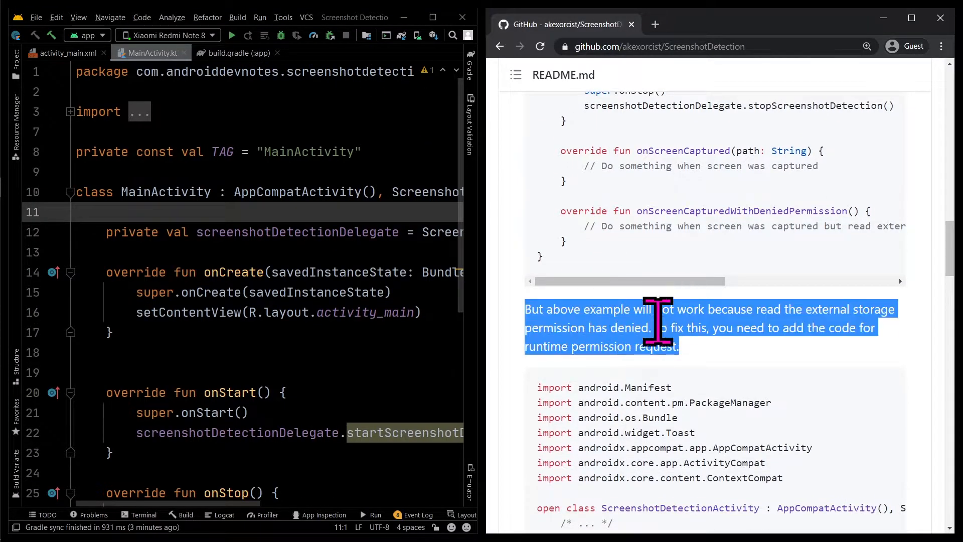
{"action": "left_click_drag", "start_coordinate": [655, 329], "coordinate": [681, 346]}
{"action": "scroll", "coordinate": [682, 347], "scroll_direction": "down", "scroll_amount": 2}
{"action": "scroll", "coordinate": [683, 348], "scroll_direction": "down", "scroll_amount": 2}
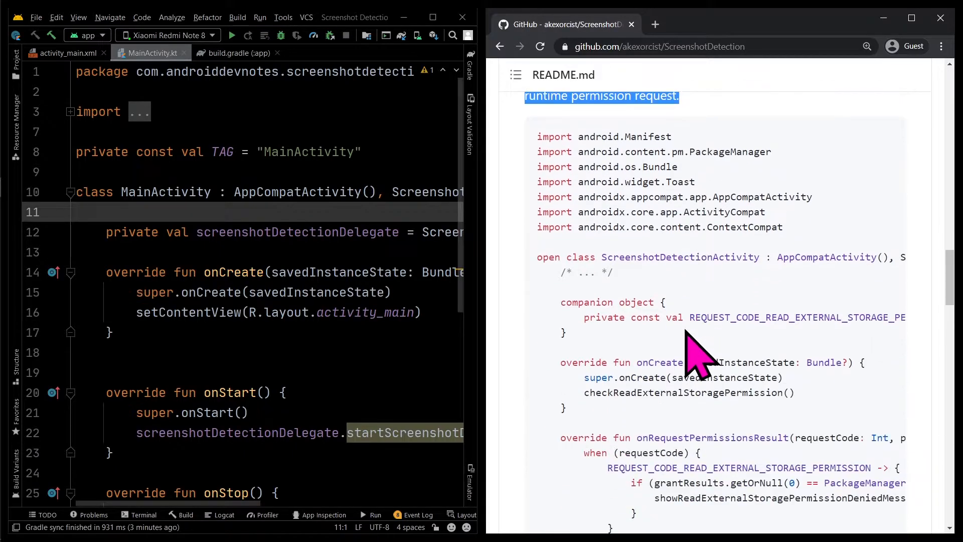
{"action": "scroll", "coordinate": [683, 348], "scroll_direction": "down", "scroll_amount": 1}
{"action": "double_click", "coordinate": [775, 22]}
{"action": "left_click", "coordinate": [572, 237]}
{"action": "scroll", "coordinate": [481, 263], "scroll_direction": "down", "scroll_amount": 1}
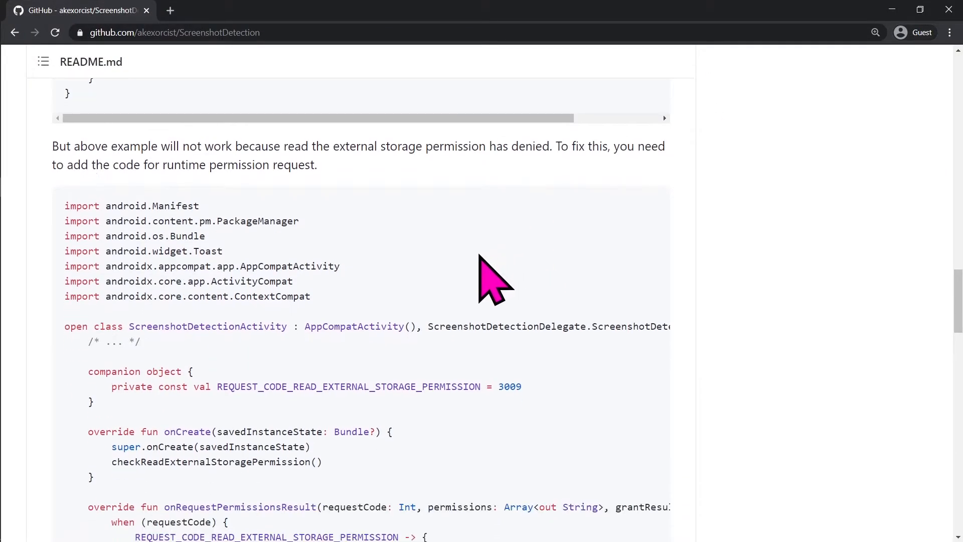
{"action": "scroll", "coordinate": [477, 258], "scroll_direction": "down", "scroll_amount": 2}
{"action": "scroll", "coordinate": [336, 230], "scroll_direction": "down", "scroll_amount": 1}
{"action": "scroll", "coordinate": [335, 229], "scroll_direction": "down", "scroll_amount": 1}
{"action": "left_click_drag", "start_coordinate": [117, 172], "coordinate": [80, 126]}
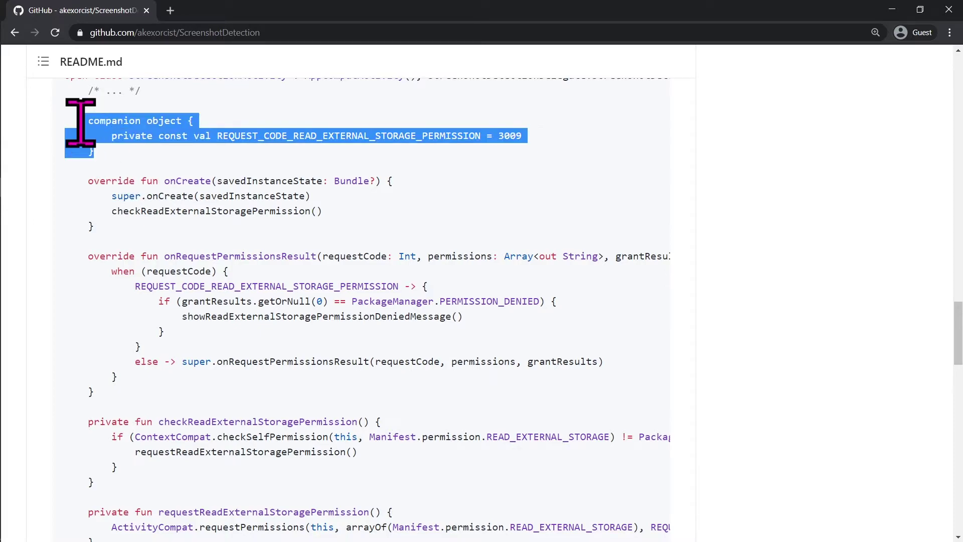
{"action": "right_click", "coordinate": [138, 125]}
{"action": "left_click", "coordinate": [162, 136]}
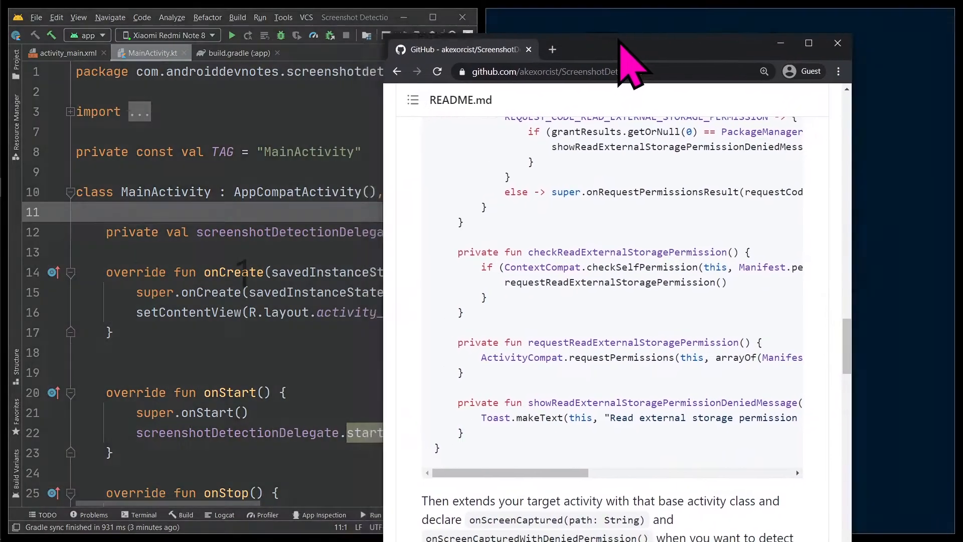
{"action": "scroll", "coordinate": [516, 259], "scroll_direction": "up", "scroll_amount": 4}
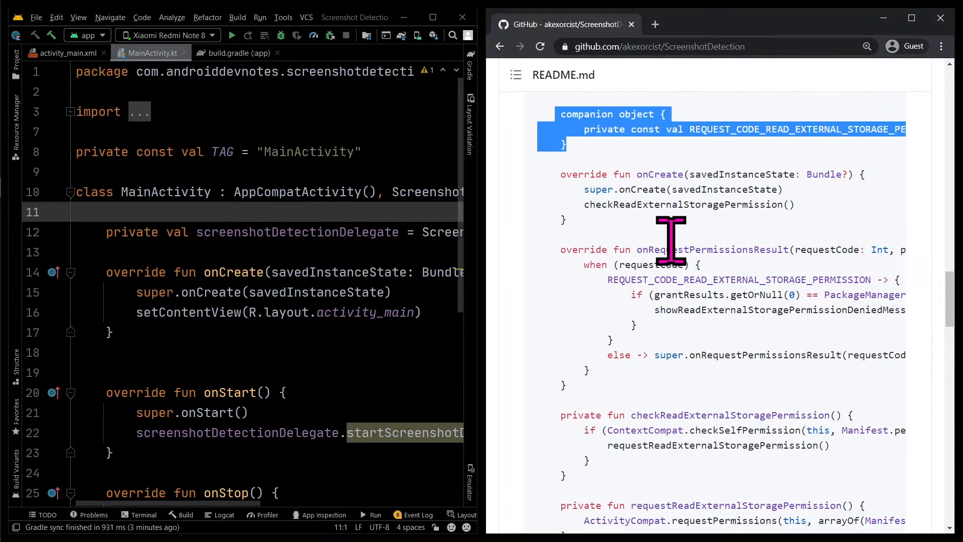
Paste the companion object request code into the MainActivity class
{"action": "left_click", "coordinate": [256, 189]}
{"action": "key", "text": "End"}
{"action": "key", "text": "Return"}
{"action": "key", "text": "Return"}
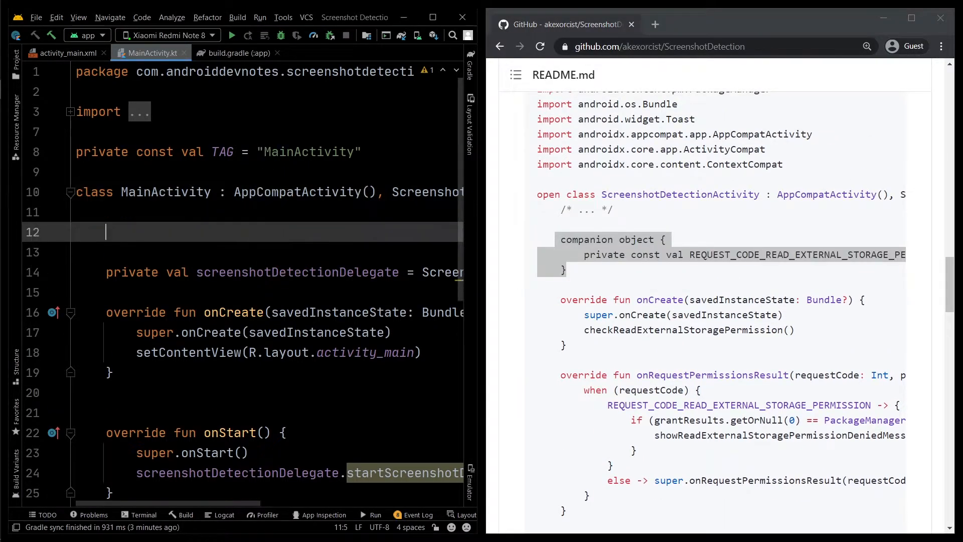
{"action": "key", "text": "ctrl+v"}
Copy the README's permission-handling functions, onRequestPermissionsResult through showReadExternalStoragePermissionDeniedMessage
{"action": "left_click", "coordinate": [666, 225]}
{"action": "scroll", "coordinate": [667, 254], "scroll_direction": "down", "scroll_amount": 2}
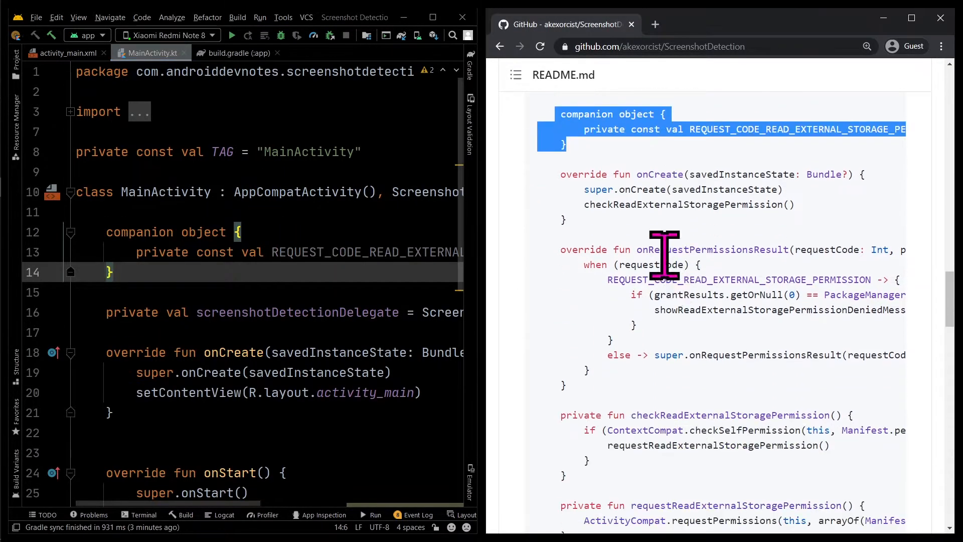
{"action": "scroll", "coordinate": [645, 204], "scroll_direction": "down", "scroll_amount": 1}
{"action": "left_click_drag", "start_coordinate": [562, 184], "coordinate": [640, 75]}
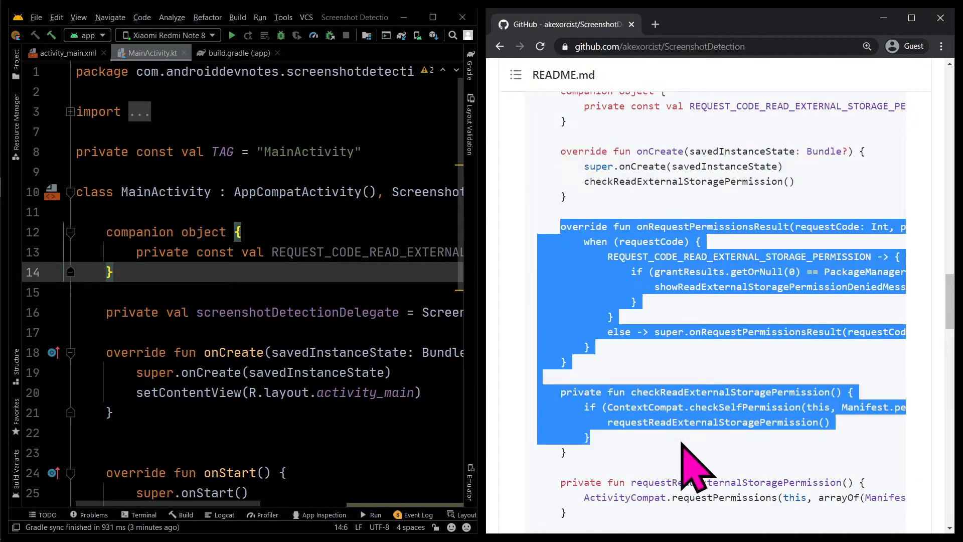
{"action": "mouse_move", "coordinate": [639, 72]}
{"action": "left_mouse_down"}
{"action": "mouse_move", "coordinate": [653, 432]}
{"action": "mouse_move", "coordinate": [631, 271]}
{"action": "left_mouse_up"}
{"action": "right_click", "coordinate": [610, 229]}
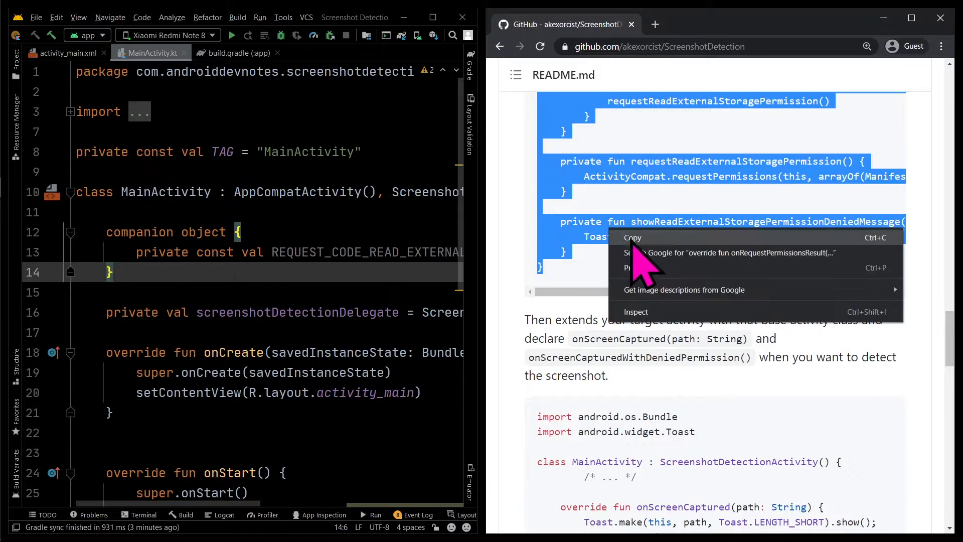
{"action": "left_click", "coordinate": [624, 238]}
Paste the permission-handling functions into MainActivity after onCreate
{"action": "left_click", "coordinate": [172, 430]}
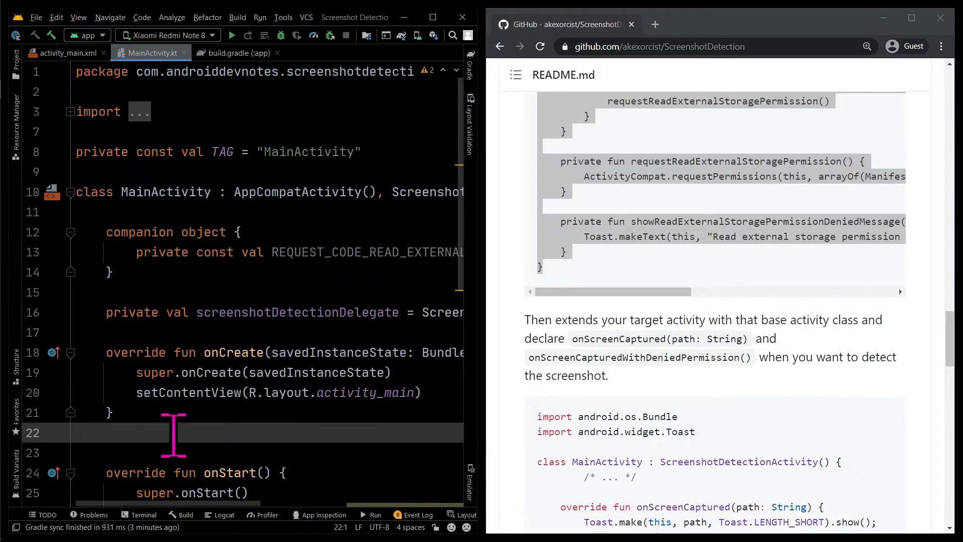
{"action": "key", "text": "Return"}
{"action": "key", "text": "ctrl+v"}
{"action": "double_click", "coordinate": [369, 19]}
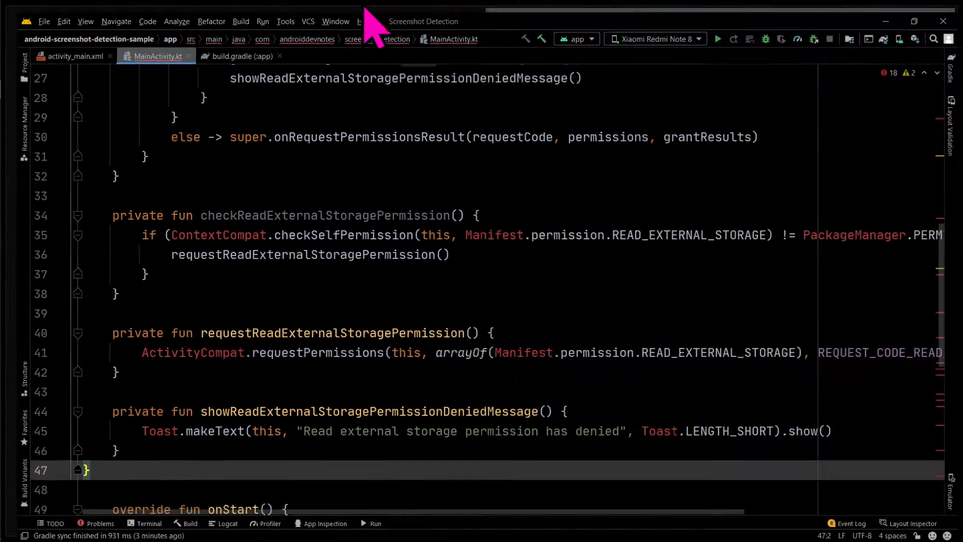
Import ContextCompat, android Manifest, PackageManager, ActivityCompat and Toast via quick fixes
{"action": "left_click", "coordinate": [214, 228]}
{"action": "key", "text": "alt+Return"}
{"action": "key", "text": "Return"}
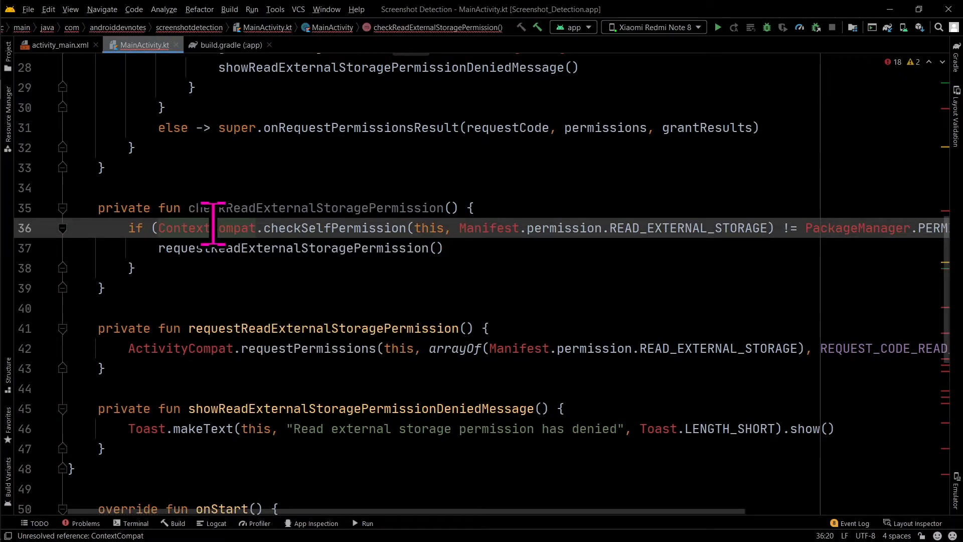
{"action": "left_click", "coordinate": [545, 228]}
{"action": "key", "text": "alt+Return"}
{"action": "key", "text": "Return"}
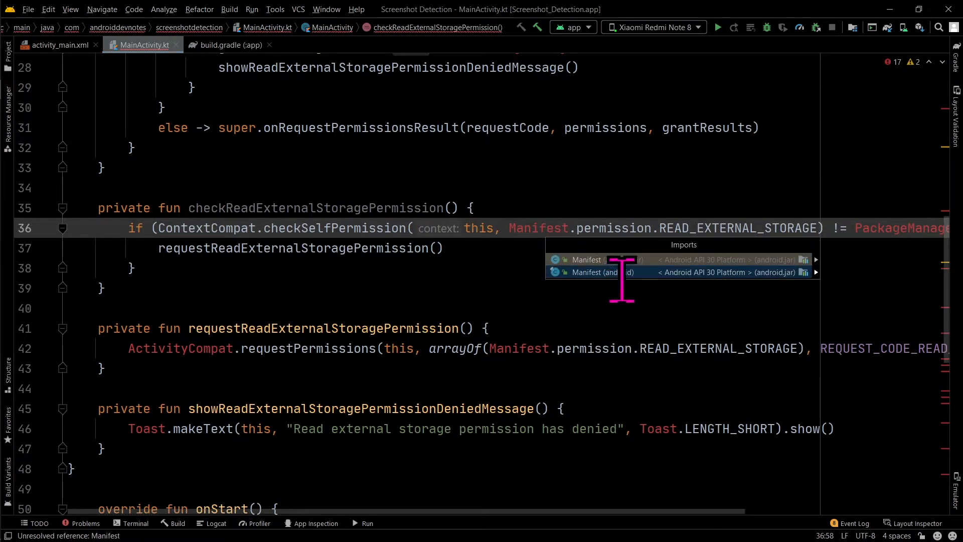
{"action": "left_click", "coordinate": [611, 272]}
{"action": "left_click", "coordinate": [881, 229]}
{"action": "key", "text": "alt+Return"}
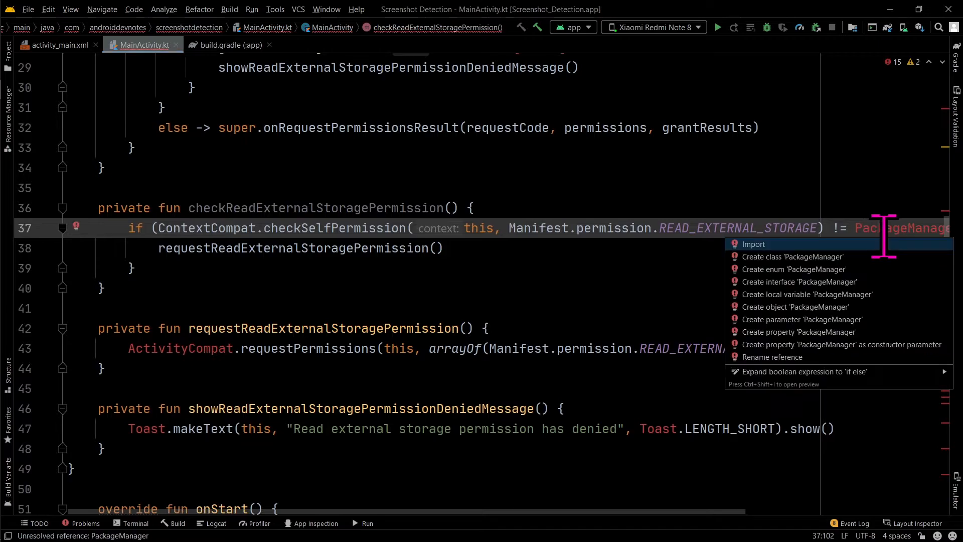
{"action": "key", "text": "Return"}
{"action": "left_click", "coordinate": [154, 349]}
{"action": "key", "text": "alt+Return"}
{"action": "key", "text": "Return"}
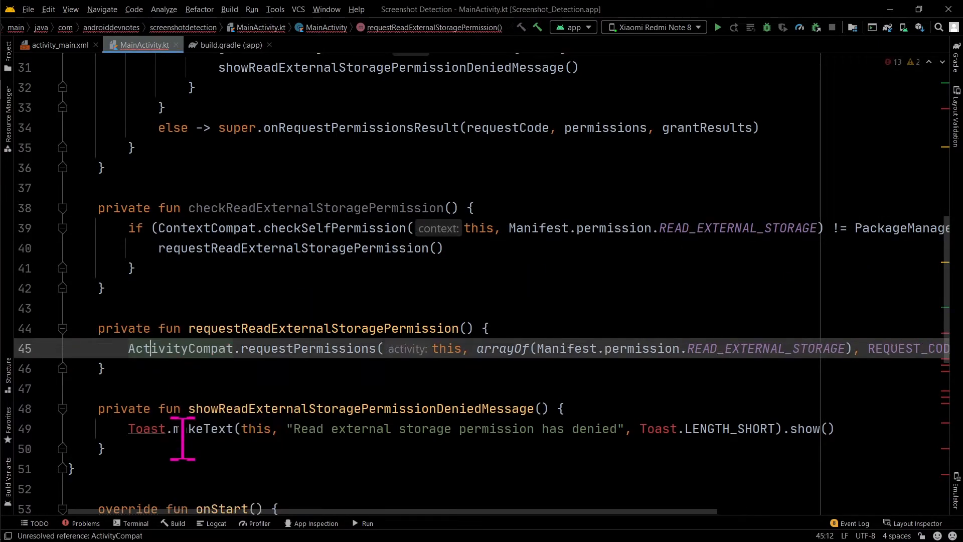
{"action": "left_click", "coordinate": [136, 428]}
{"action": "key", "text": "alt+Return"}
{"action": "key", "text": "Return"}
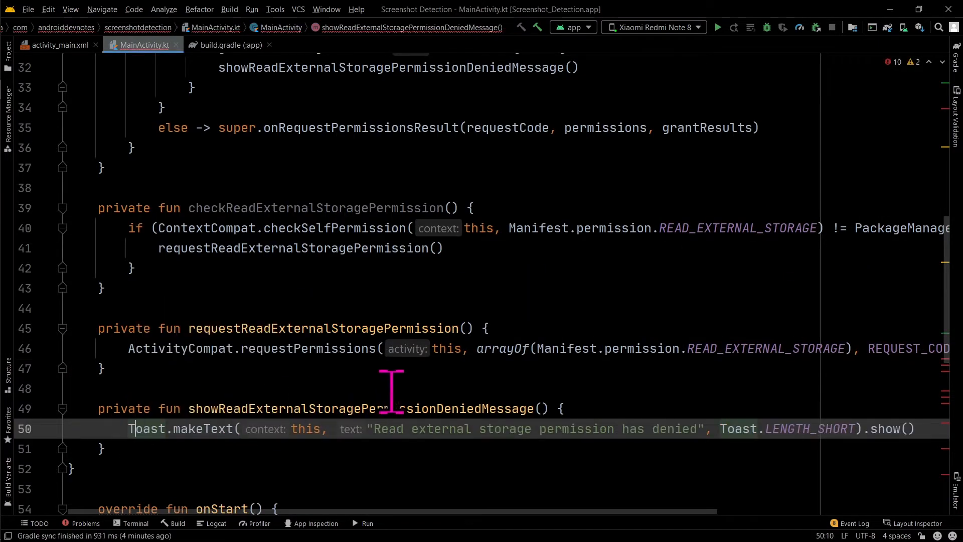
{"action": "scroll", "coordinate": [393, 393], "scroll_direction": "down", "scroll_amount": 3}
Remove the stray closing brace and blank line at the end of MainActivity.kt
{"action": "left_click", "coordinate": [271, 369]}
{"action": "scroll", "coordinate": [241, 308], "scroll_direction": "down", "scroll_amount": 1}
{"action": "left_click", "coordinate": [122, 225]}
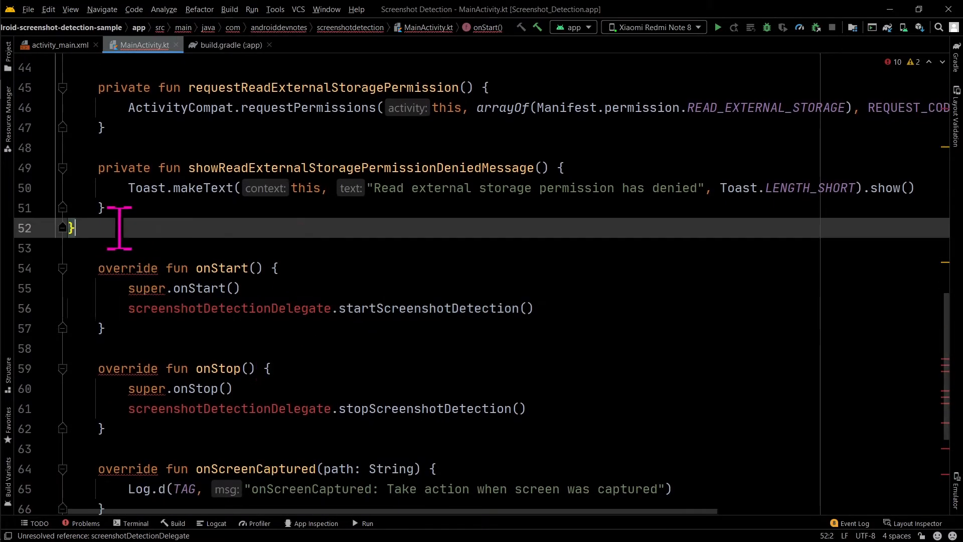
{"action": "key", "text": "Delete"}
{"action": "key", "text": "BackSpace"}
{"action": "scroll", "coordinate": [284, 303], "scroll_direction": "down", "scroll_amount": 2}
{"action": "scroll", "coordinate": [308, 324], "scroll_direction": "up", "scroll_amount": 10}
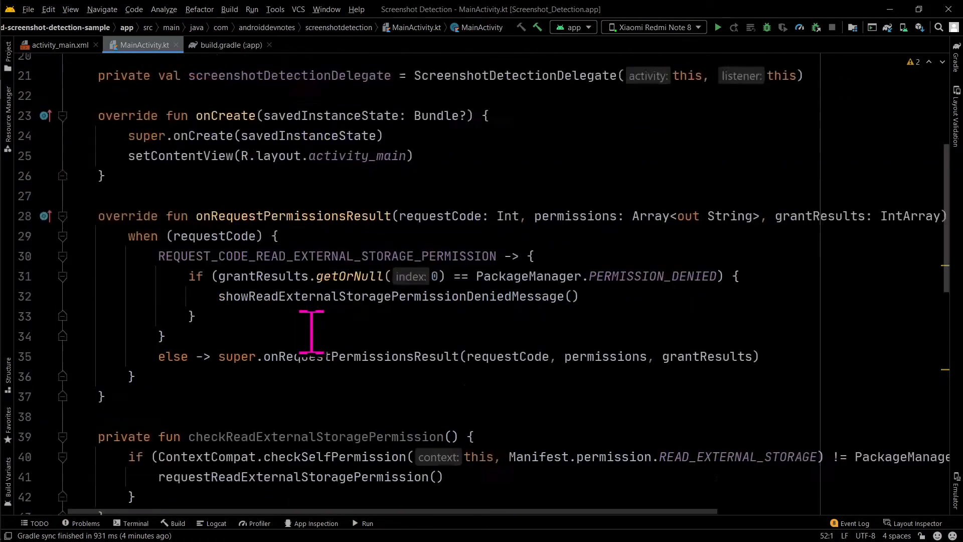
{"action": "scroll", "coordinate": [311, 331], "scroll_direction": "up", "scroll_amount": 7}
{"action": "left_click", "coordinate": [312, 326]}
{"action": "scroll", "coordinate": [309, 305], "scroll_direction": "down", "scroll_amount": 3}
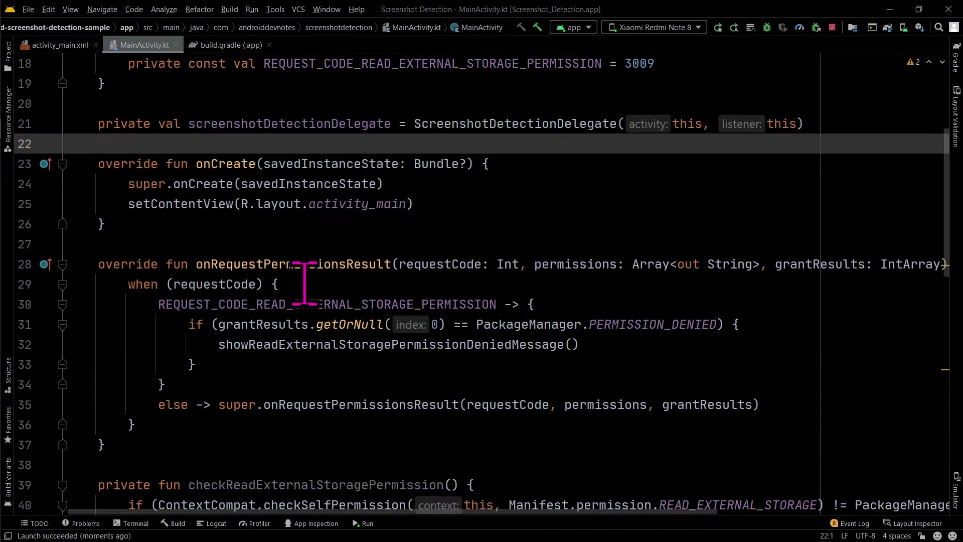
Call checkReadExternalStoragePermission() in onCreate after setContentView
{"action": "left_click", "coordinate": [434, 203]}
{"action": "key", "text": "Return"}
{"action": "type", "text": "check"}
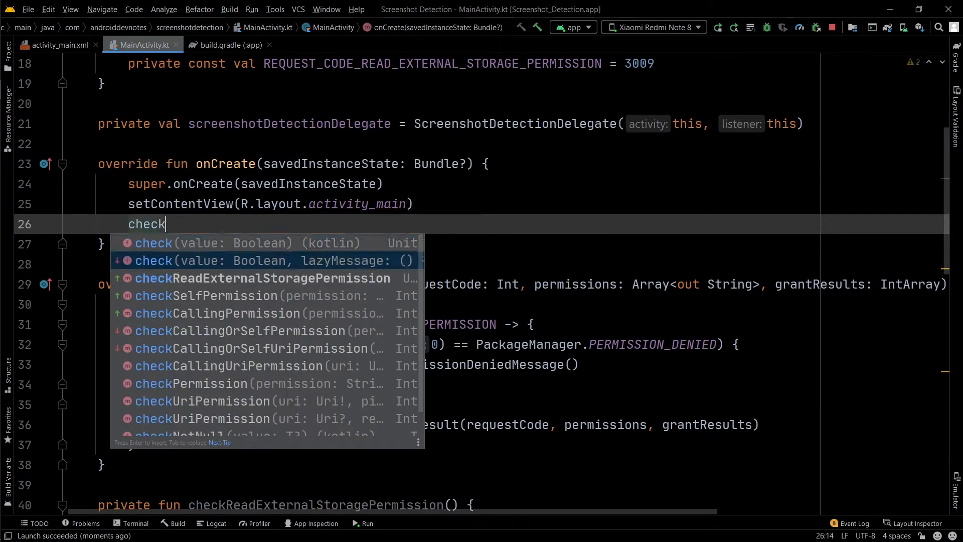
{"action": "key", "text": "Down"}
{"action": "key", "text": "Return"}
{"action": "scroll", "coordinate": [436, 200], "scroll_direction": "down", "scroll_amount": 2}
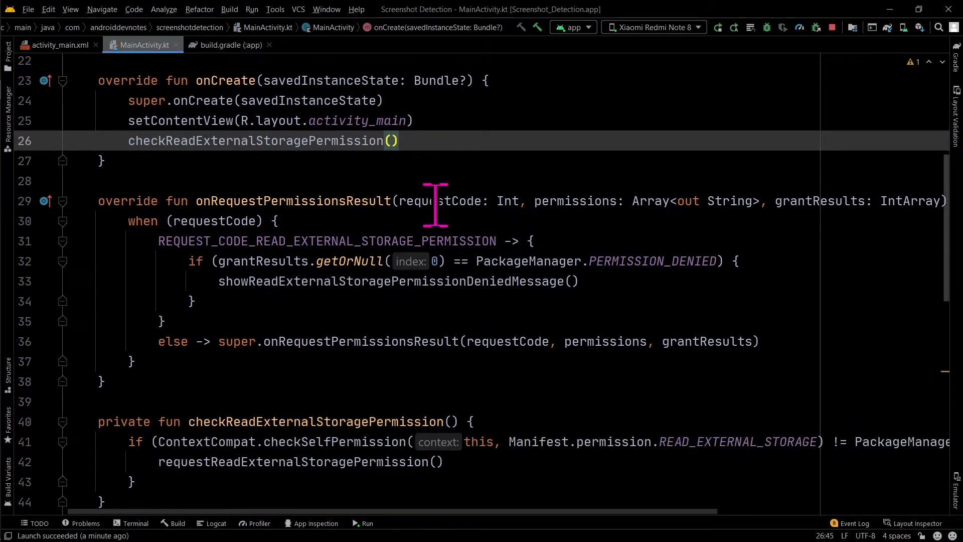
{"action": "scroll", "coordinate": [424, 232], "scroll_direction": "down", "scroll_amount": 4}
{"action": "scroll", "coordinate": [430, 275], "scroll_direction": "down", "scroll_amount": 1}
{"action": "scroll", "coordinate": [397, 305], "scroll_direction": "down", "scroll_amount": 2}
{"action": "scroll", "coordinate": [396, 303], "scroll_direction": "down", "scroll_amount": 3}
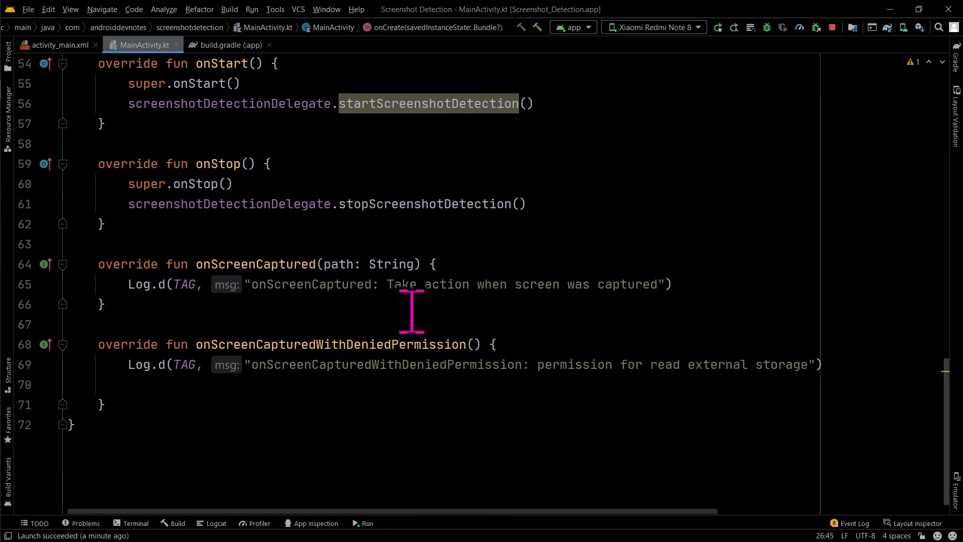
Append '-> $path' to the onScreenCaptured log message
{"action": "left_click", "coordinate": [656, 284]}
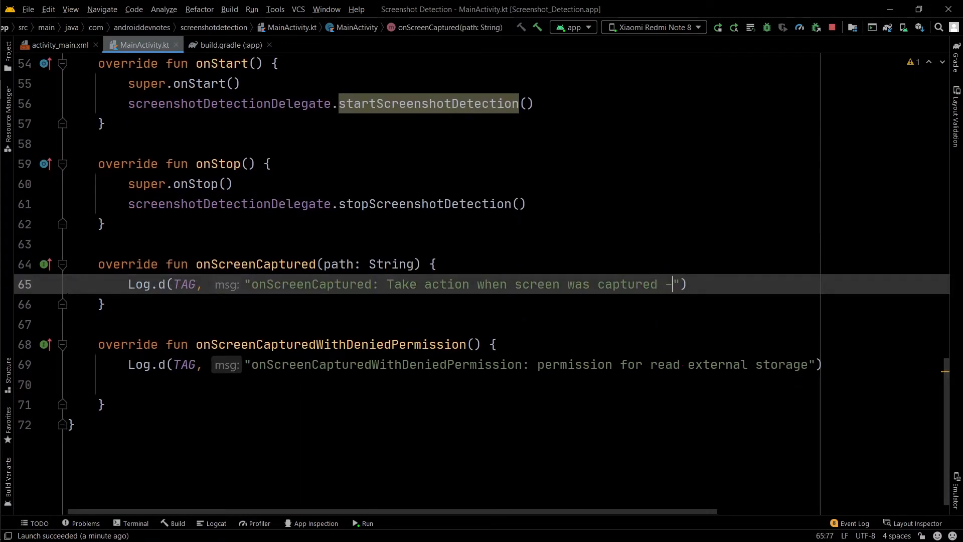
{"action": "type", "text": "> $path"}
{"action": "key", "text": "Escape"}
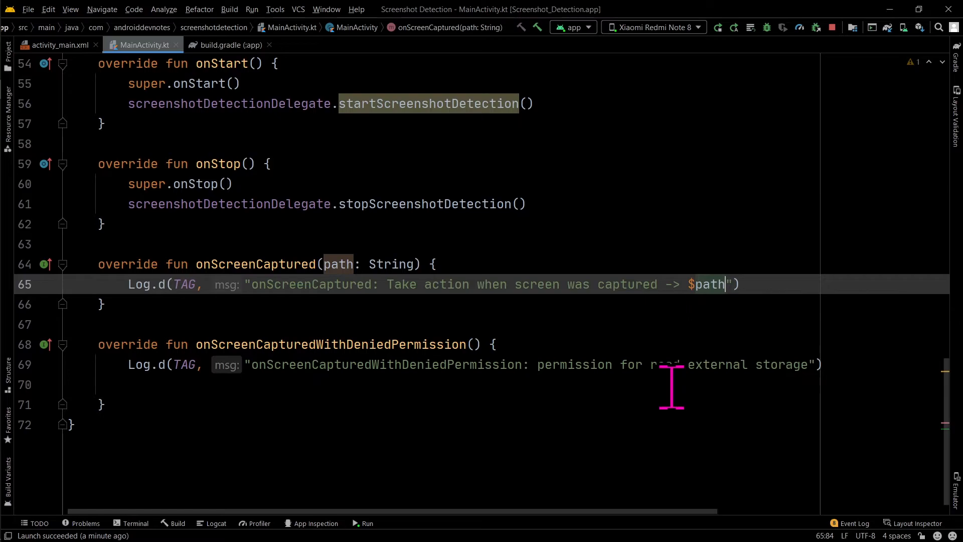
Run the app on the phone, clear Logcat and allow access to photos and media
{"action": "left_click", "coordinate": [717, 27]}
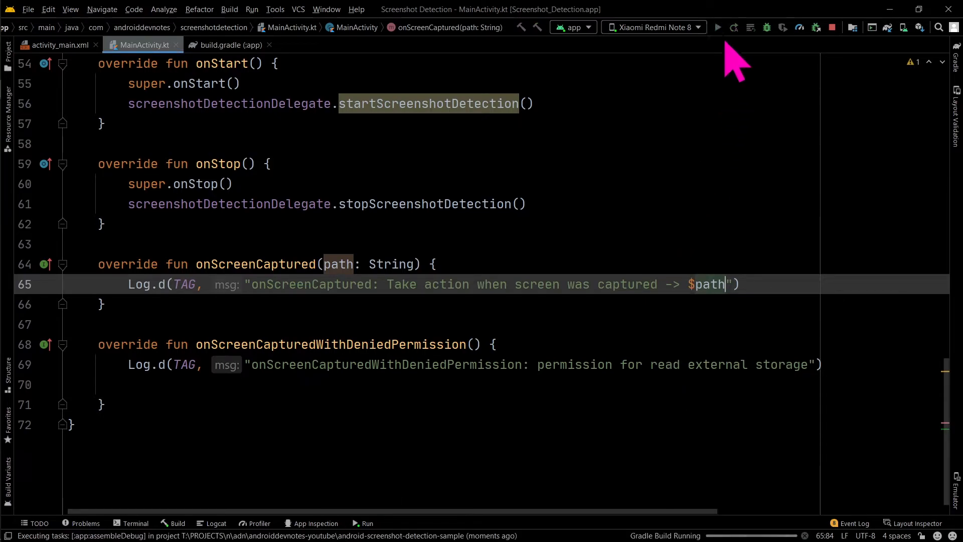
{"action": "right_click", "coordinate": [408, 273]}
{"action": "left_click", "coordinate": [436, 333]}
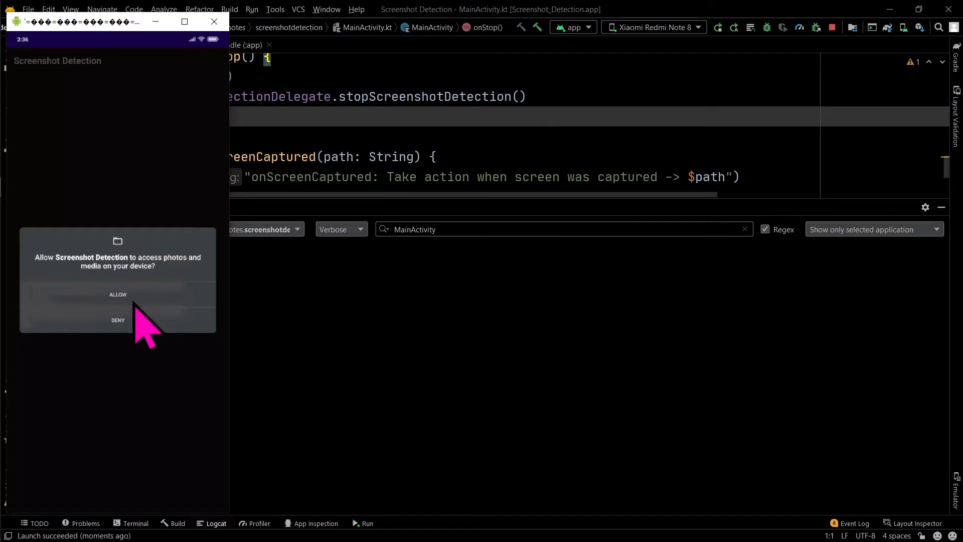
{"action": "left_click", "coordinate": [135, 303]}
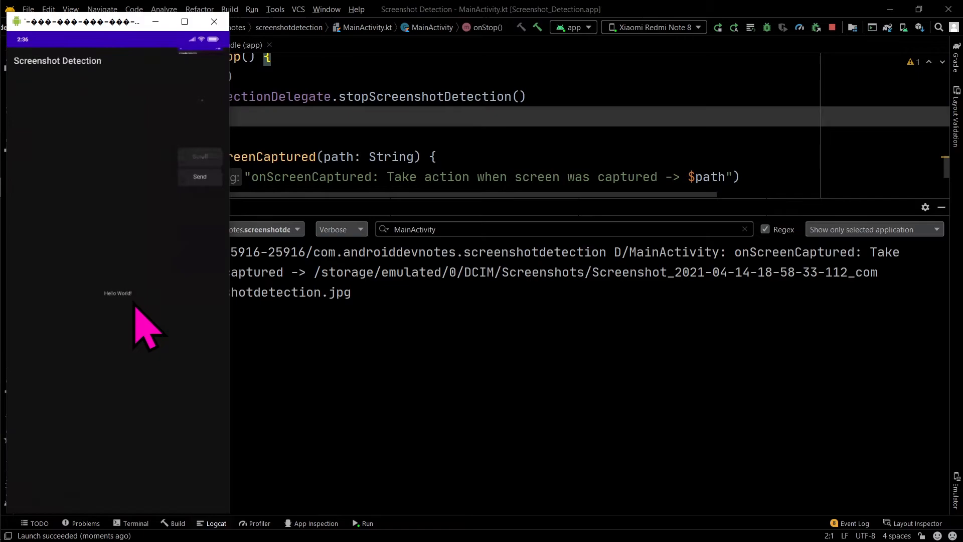
Inspect the Logcat onScreenCaptured entry with the screenshot's file path
{"action": "left_click", "coordinate": [155, 21]}
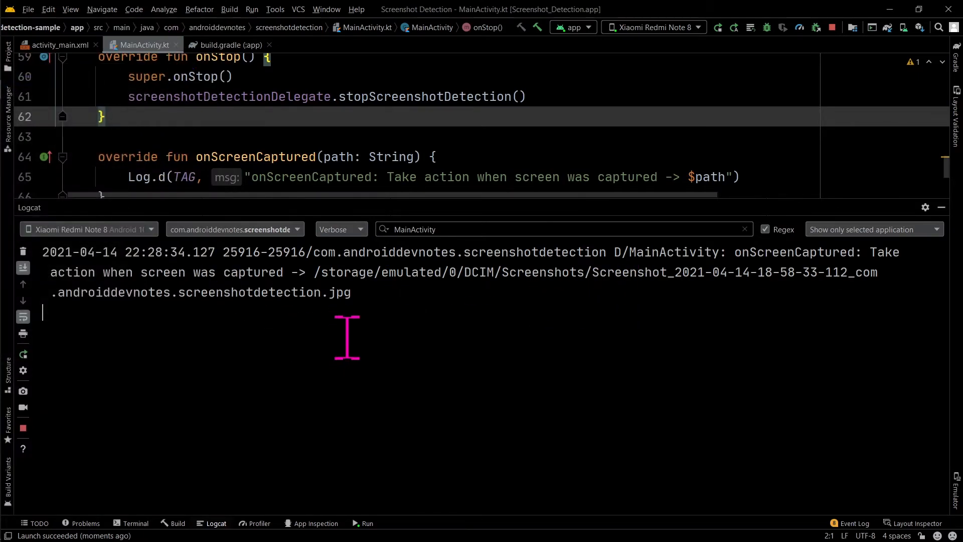
{"action": "left_click_drag", "start_coordinate": [358, 293], "coordinate": [15, 259]}
{"action": "left_click", "coordinate": [452, 324]}
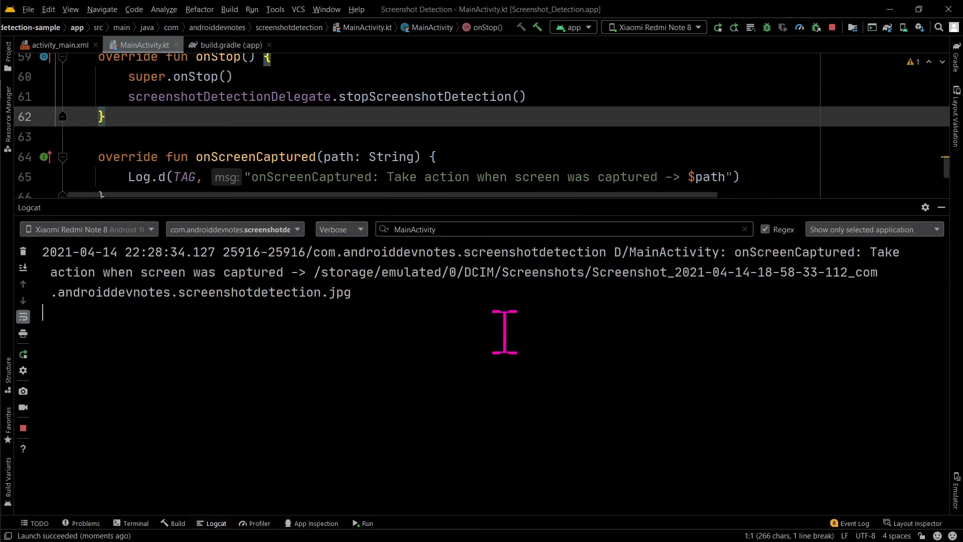
{"action": "double_click", "coordinate": [846, 252]}
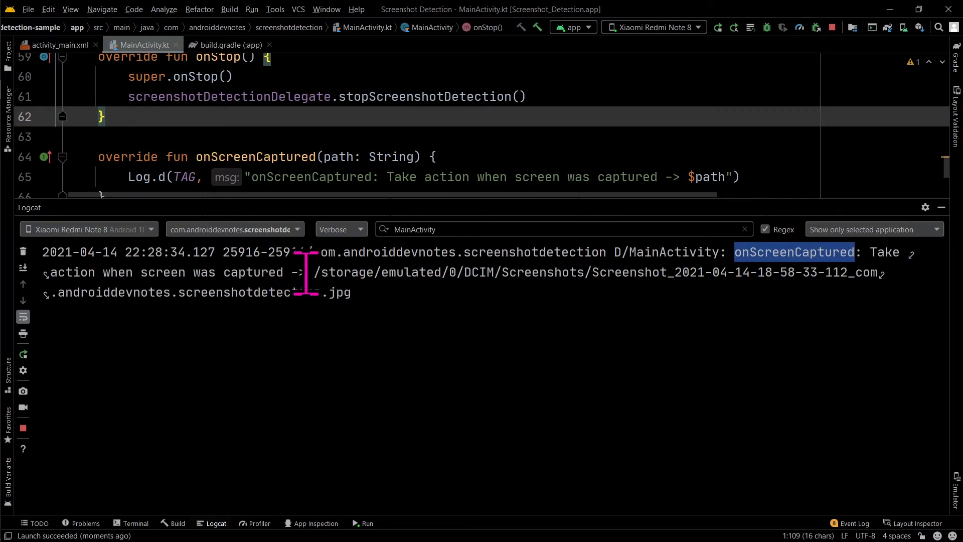
{"action": "left_click_drag", "start_coordinate": [314, 272], "coordinate": [868, 272]}
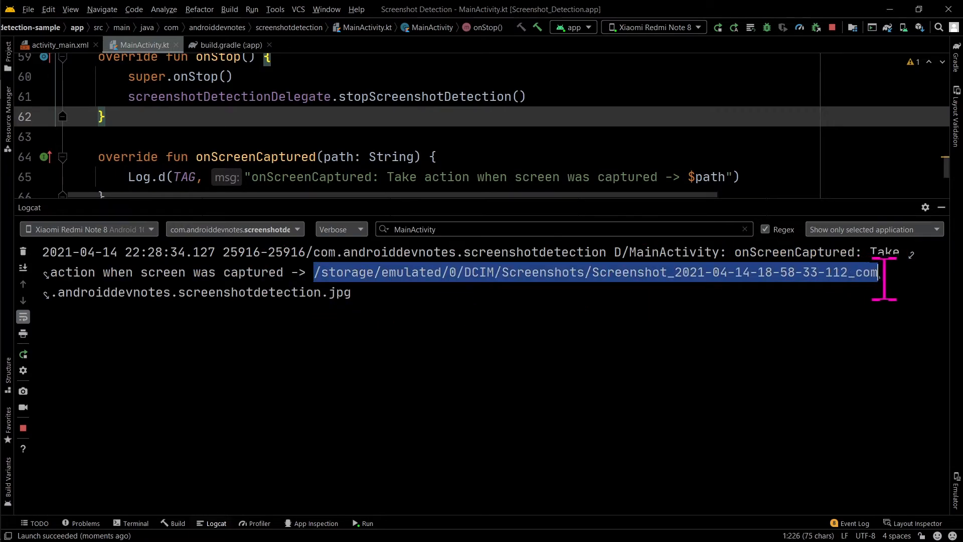
{"action": "left_click_drag", "start_coordinate": [361, 291], "coordinate": [9, 280]}
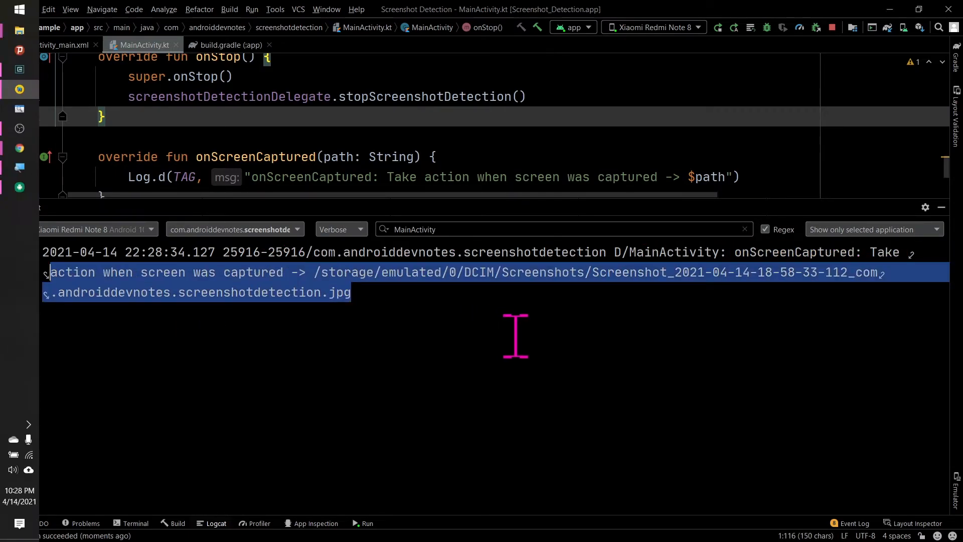
{"action": "left_click", "coordinate": [782, 293]}
Hide Logcat and view the ScreenshotDetectionDelegate source down to its isScreenshotPath check
{"action": "left_click", "coordinate": [940, 207]}
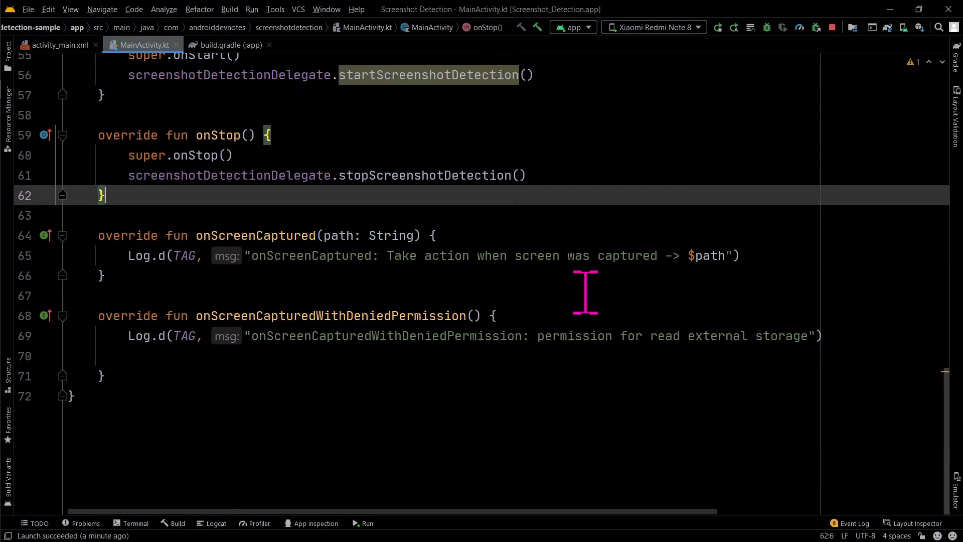
{"action": "scroll", "coordinate": [585, 286], "scroll_direction": "up", "scroll_amount": 3}
{"action": "scroll", "coordinate": [441, 304], "scroll_direction": "up", "scroll_amount": 4}
{"action": "scroll", "coordinate": [441, 300], "scroll_direction": "up", "scroll_amount": 6}
{"action": "scroll", "coordinate": [441, 301], "scroll_direction": "up", "scroll_amount": 3}
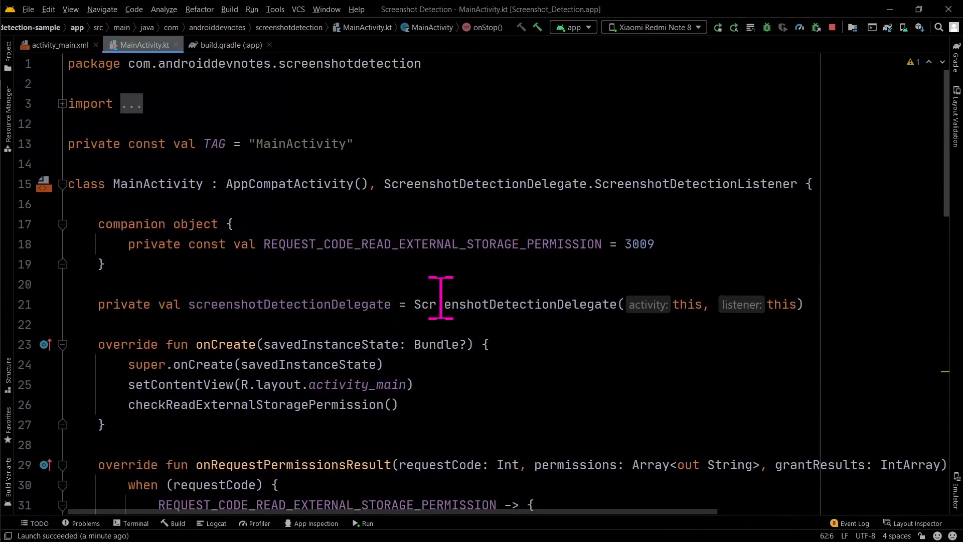
{"action": "left_click", "coordinate": [468, 184]}
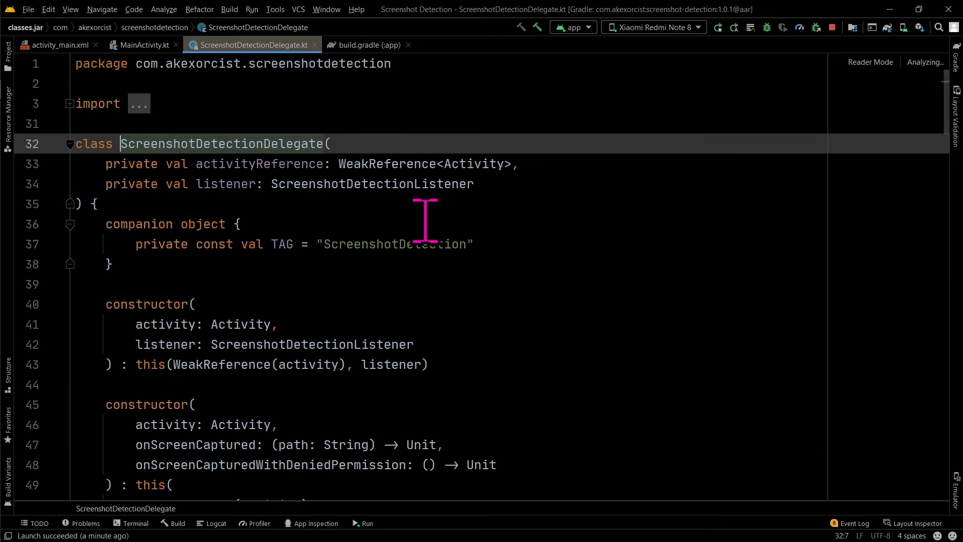
{"action": "scroll", "coordinate": [410, 207], "scroll_direction": "down", "scroll_amount": 2}
{"action": "scroll", "coordinate": [410, 207], "scroll_direction": "down", "scroll_amount": 3}
{"action": "scroll", "coordinate": [410, 204], "scroll_direction": "down", "scroll_amount": 3}
{"action": "scroll", "coordinate": [406, 211], "scroll_direction": "down", "scroll_amount": 3}
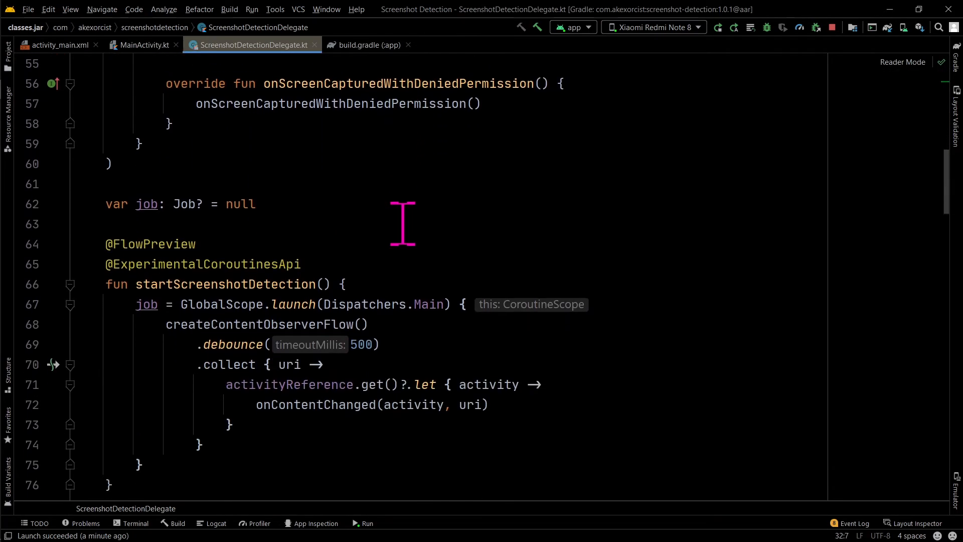
{"action": "scroll", "coordinate": [401, 223], "scroll_direction": "down", "scroll_amount": 3}
{"action": "scroll", "coordinate": [403, 226], "scroll_direction": "down", "scroll_amount": 3}
{"action": "scroll", "coordinate": [366, 230], "scroll_direction": "down", "scroll_amount": 1}
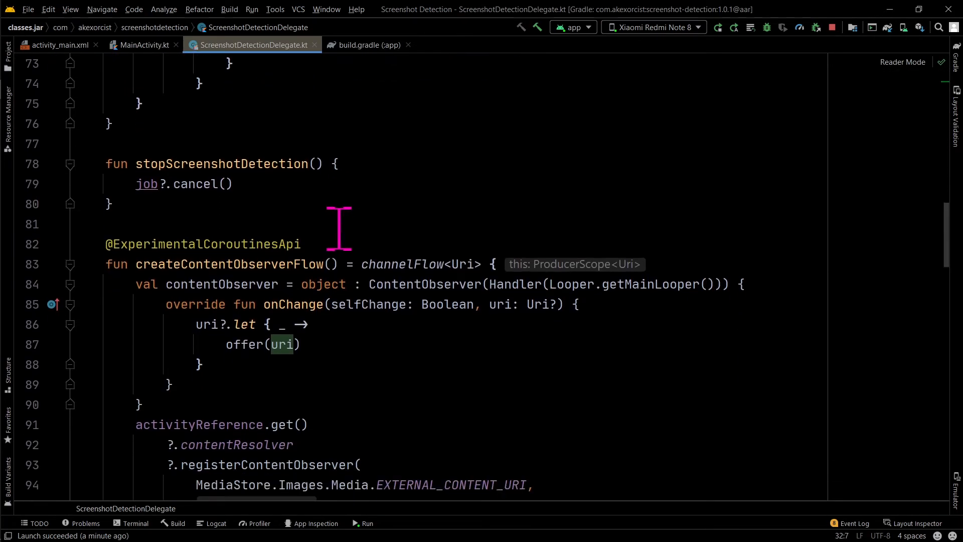
{"action": "scroll", "coordinate": [337, 224], "scroll_direction": "down", "scroll_amount": 5}
{"action": "scroll", "coordinate": [335, 224], "scroll_direction": "down", "scroll_amount": 3}
{"action": "scroll", "coordinate": [327, 210], "scroll_direction": "down", "scroll_amount": 2}
{"action": "scroll", "coordinate": [320, 218], "scroll_direction": "down", "scroll_amount": 2}
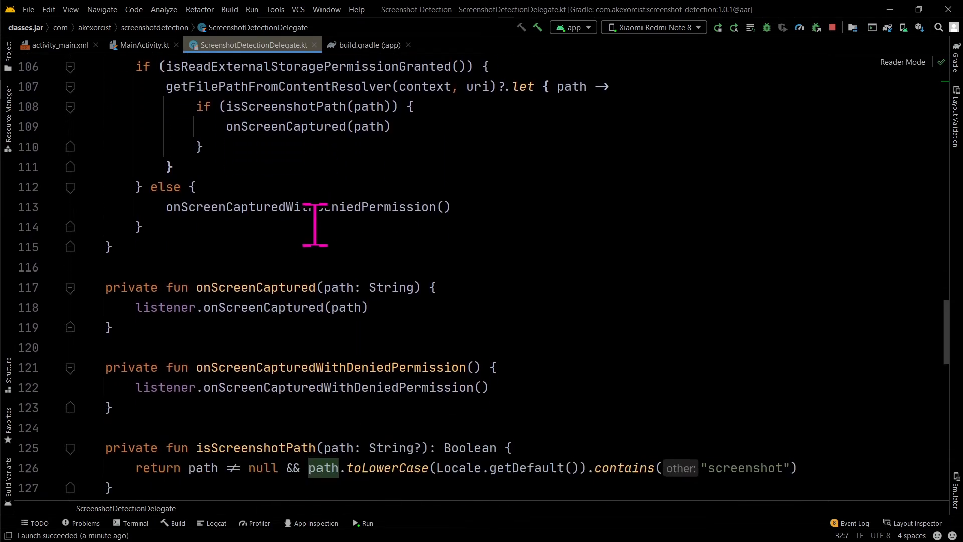
{"action": "scroll", "coordinate": [312, 249], "scroll_direction": "down", "scroll_amount": 2}
{"action": "scroll", "coordinate": [308, 269], "scroll_direction": "down", "scroll_amount": 2}
{"action": "double_click", "coordinate": [308, 263]}
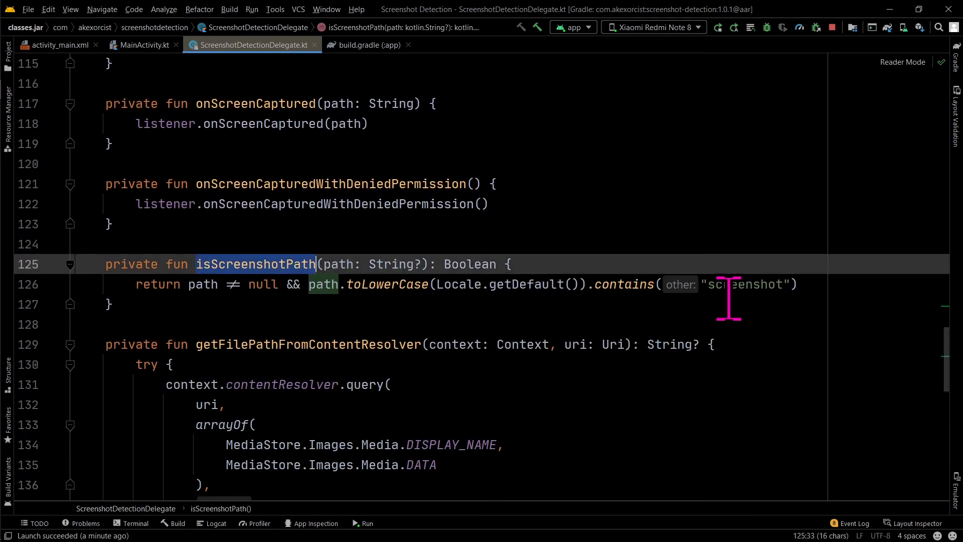